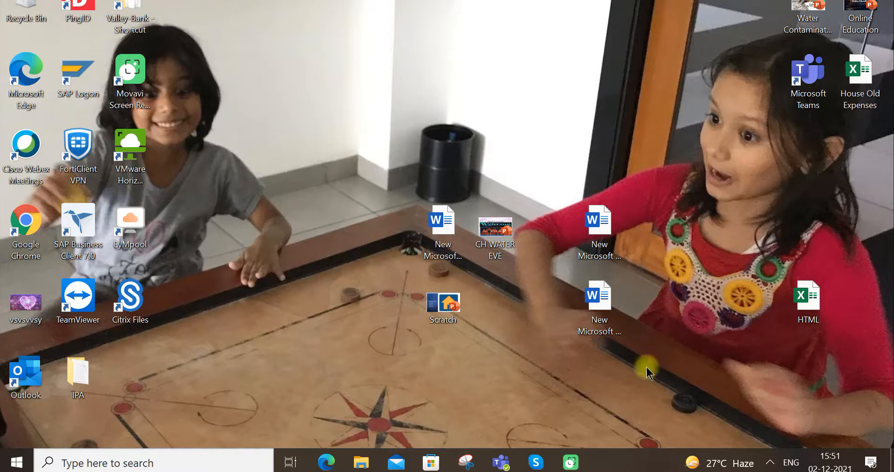
Step: Create a new Microsoft Excel Worksheet on the desktop and name it Test
{"action": "right_click", "coordinate": [679, 332]}
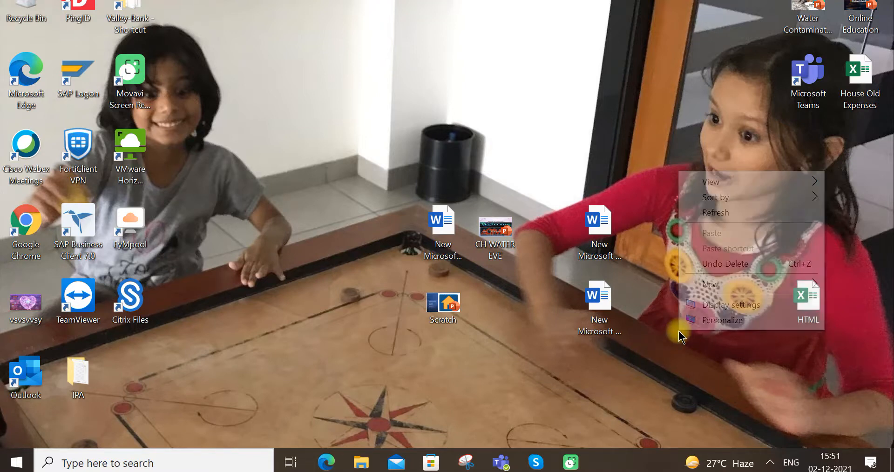
{"action": "left_click", "coordinate": [724, 284]}
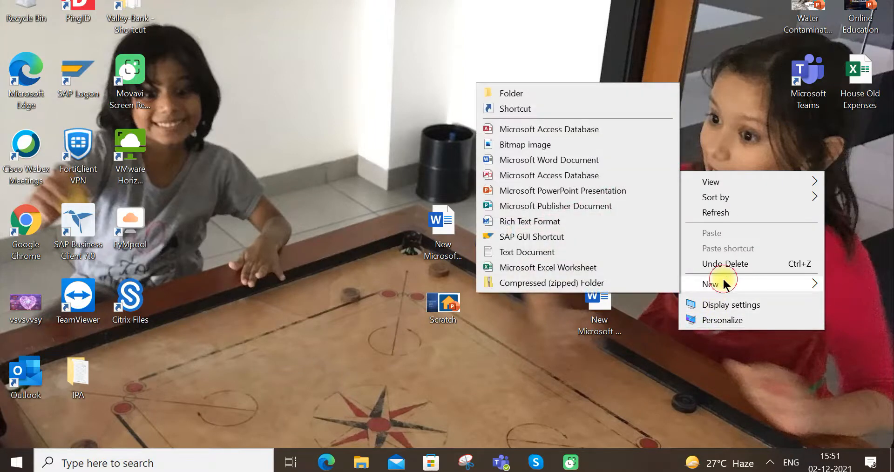
{"action": "left_click", "coordinate": [600, 268]}
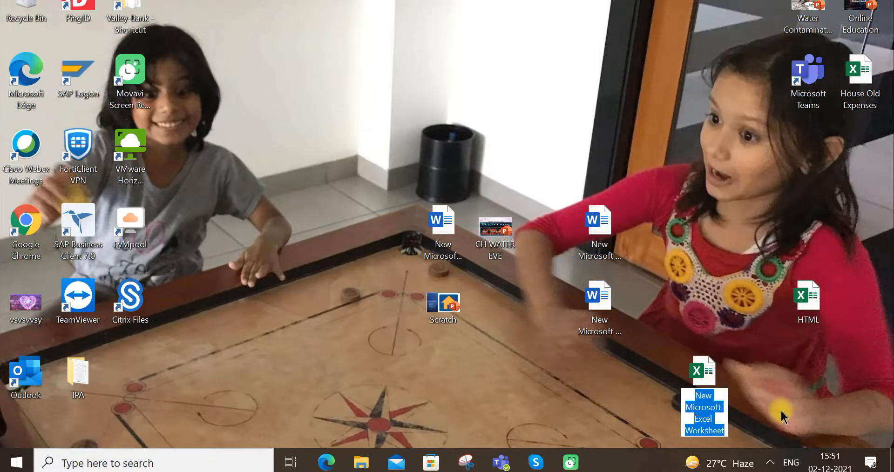
{"action": "type", "text": "tES"}
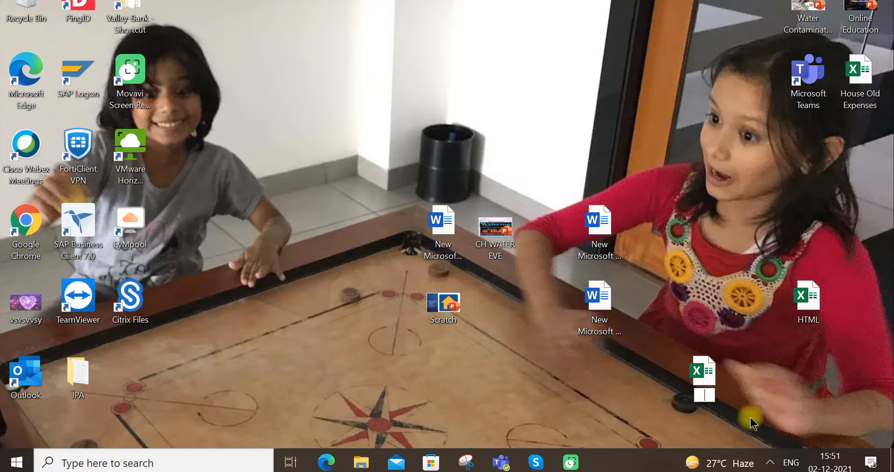
{"action": "type", "text": "est"}
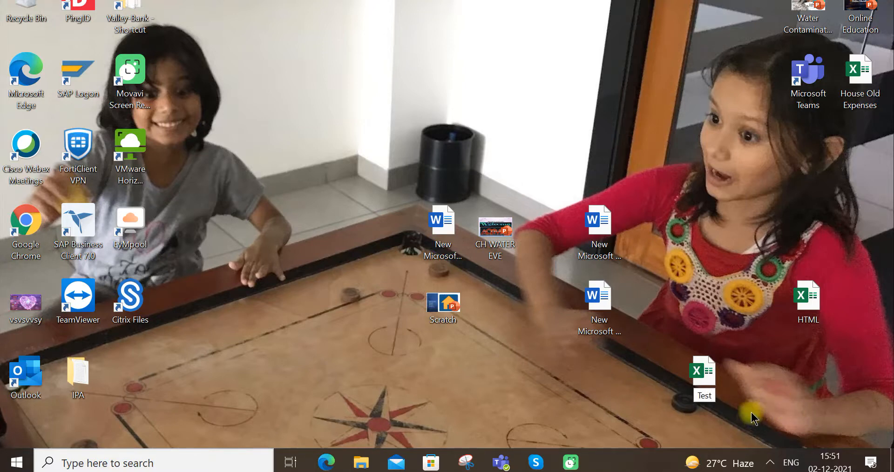
{"action": "key", "text": "Return"}
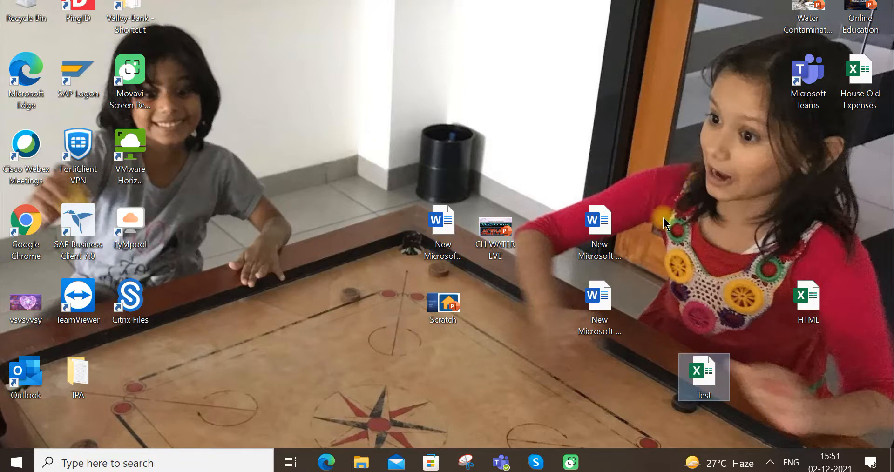
Step: Launch Excel through Windows search, create a blank workbook and close it
{"action": "left_click", "coordinate": [219, 463]}
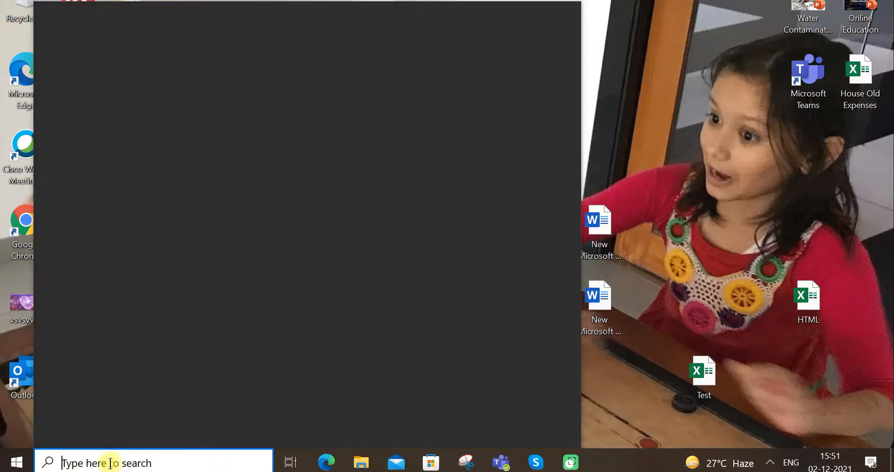
{"action": "type", "text": "excel"}
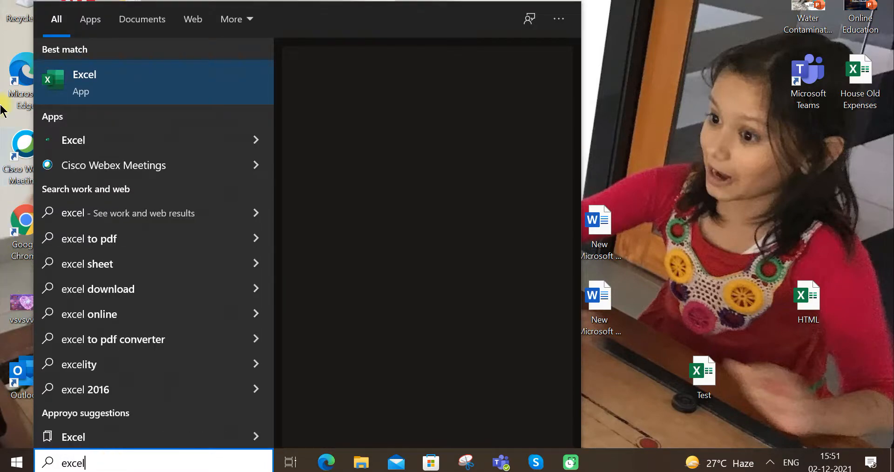
{"action": "left_click", "coordinate": [128, 80]}
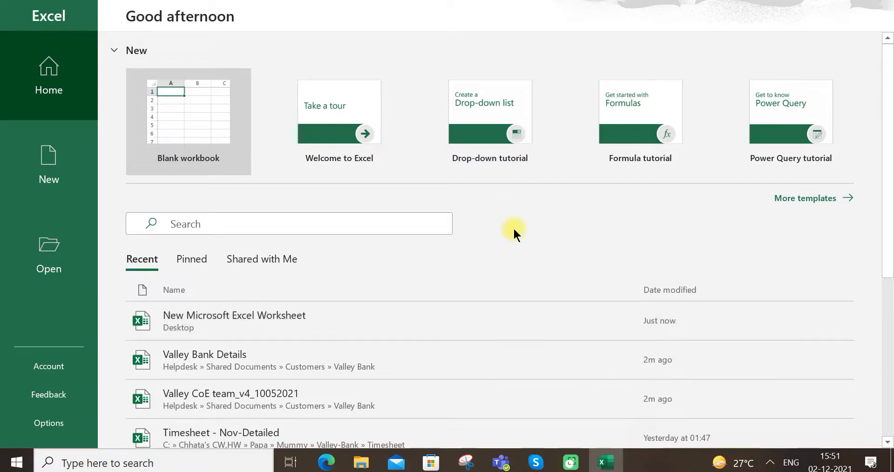
{"action": "left_click", "coordinate": [186, 135]}
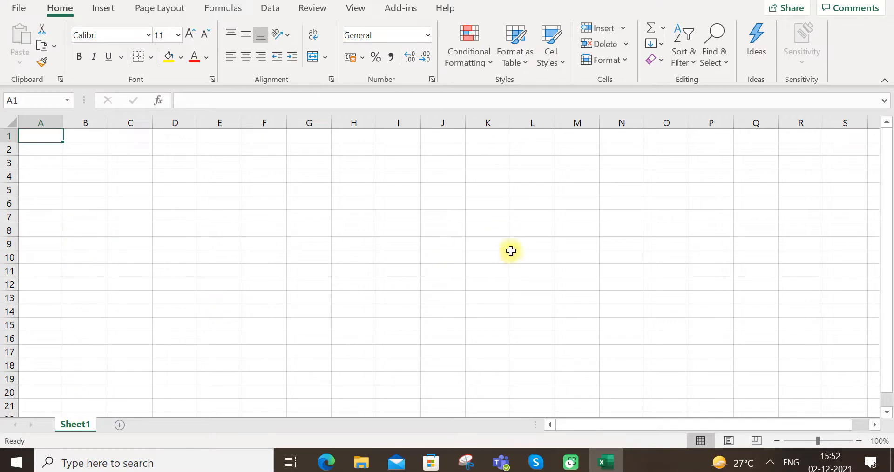
{"action": "left_click", "coordinate": [885, 3]}
Step: Open the Test workbook from the desktop and enter 678 in cell A1 and 875 in cell B1
{"action": "double_click", "coordinate": [706, 375]}
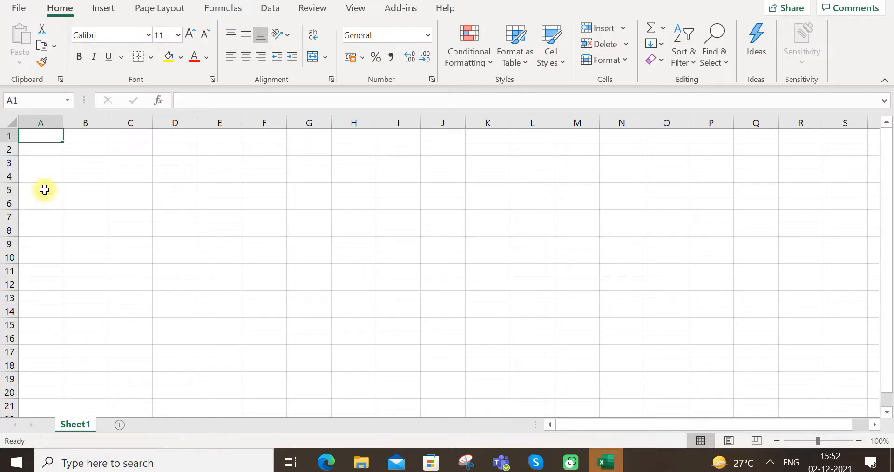
{"action": "double_click", "coordinate": [54, 137]}
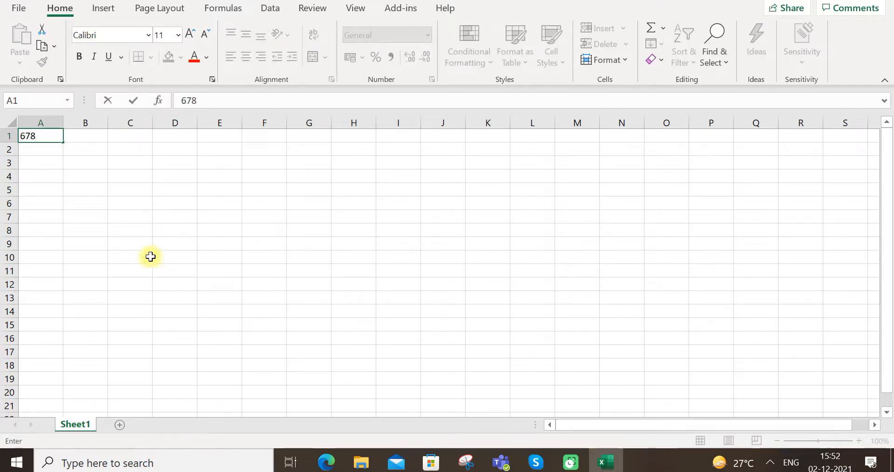
{"action": "left_click", "coordinate": [82, 152]}
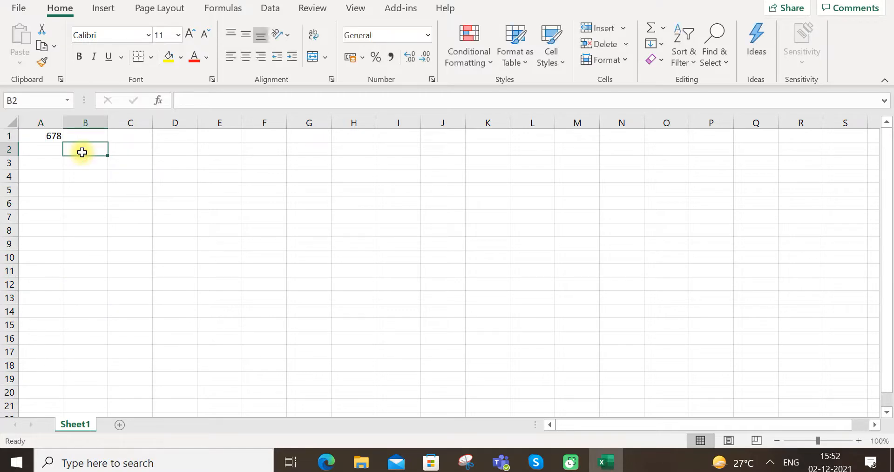
{"action": "left_click", "coordinate": [82, 136]}
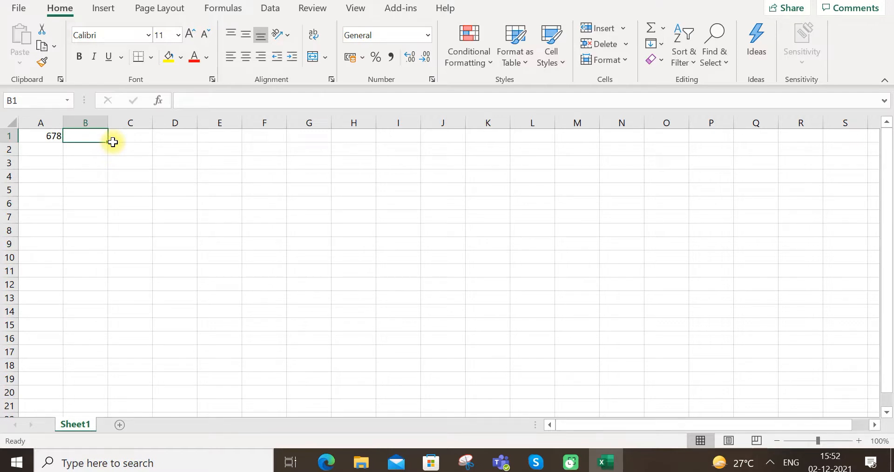
{"action": "type", "text": "875"}
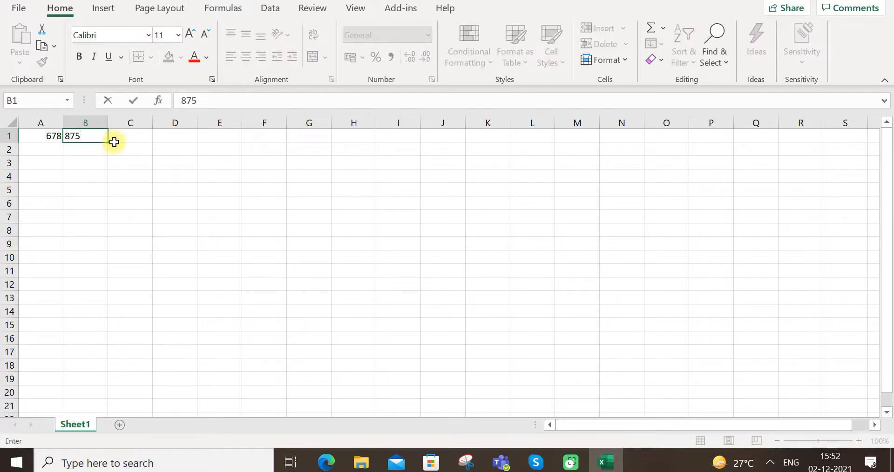
{"action": "left_click", "coordinate": [116, 137]}
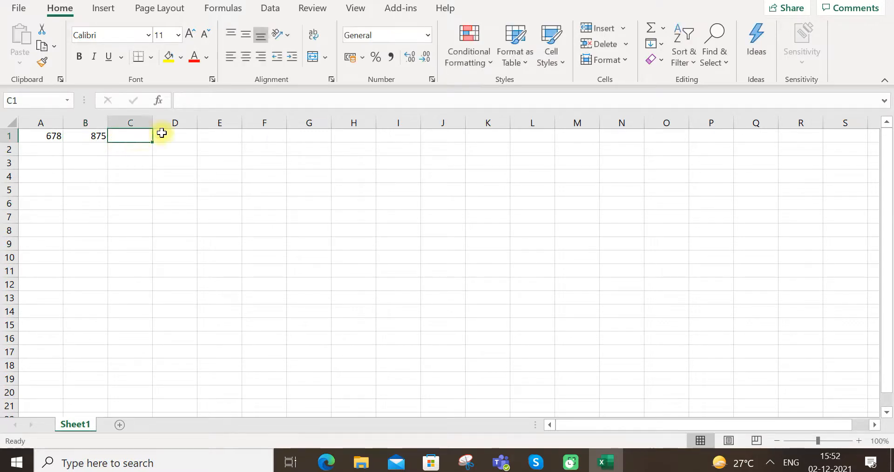
{"action": "left_click", "coordinate": [127, 149]}
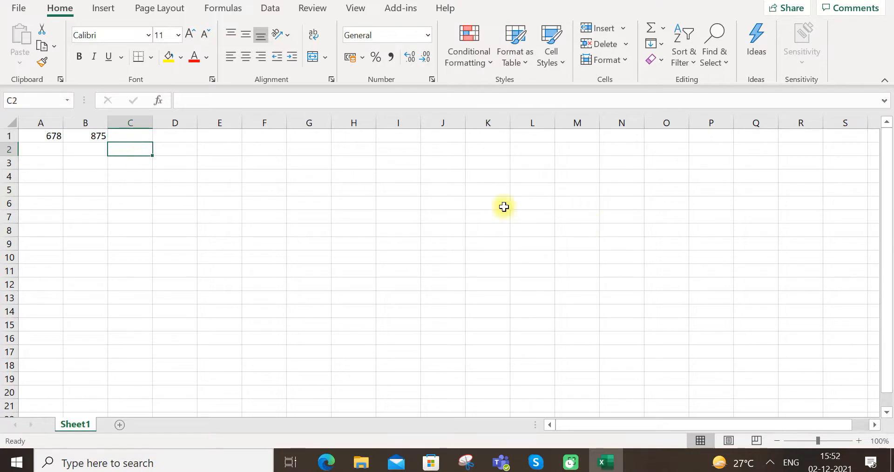
{"action": "left_click", "coordinate": [504, 206]}
{"action": "left_click", "coordinate": [621, 255]}
{"action": "left_click", "coordinate": [306, 215]}
{"action": "left_click", "coordinate": [297, 321]}
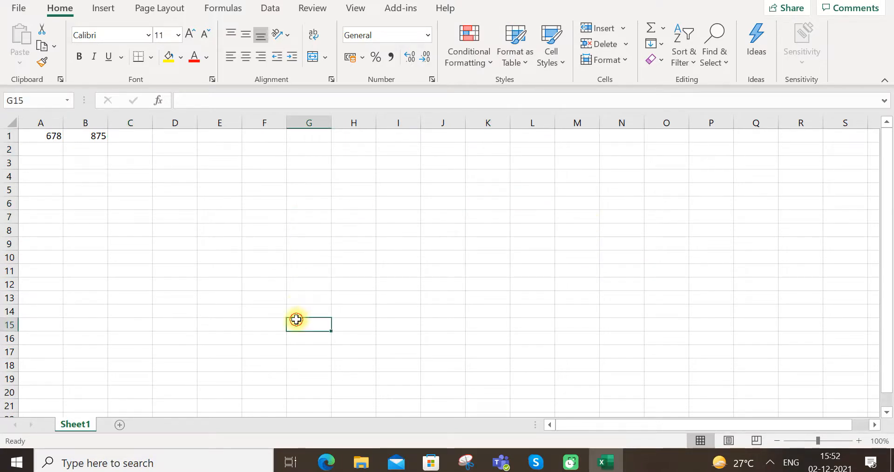
Step: Start an addition formula in cell G9 with A1 as its first operand, entering =A1+
{"action": "left_click", "coordinate": [321, 240]}
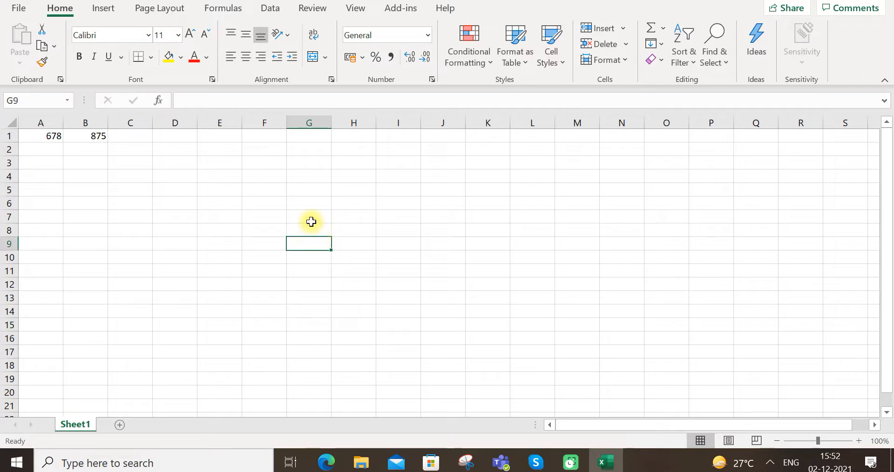
{"action": "type", "text": "="}
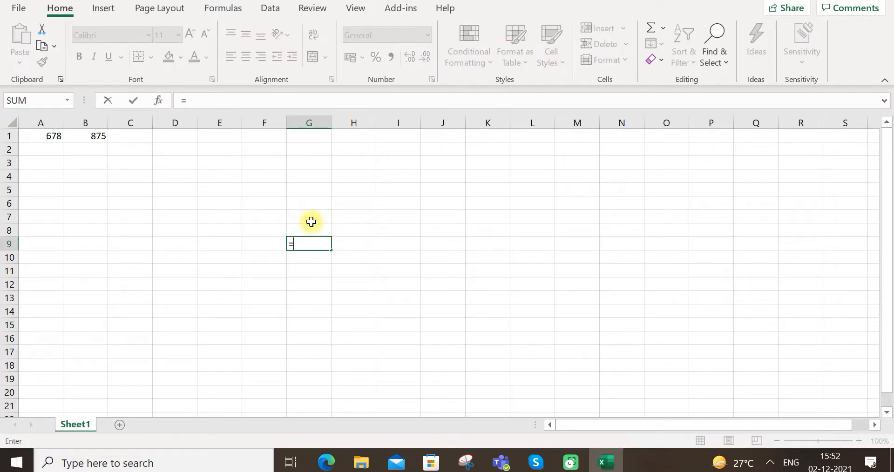
{"action": "left_click", "coordinate": [48, 122]}
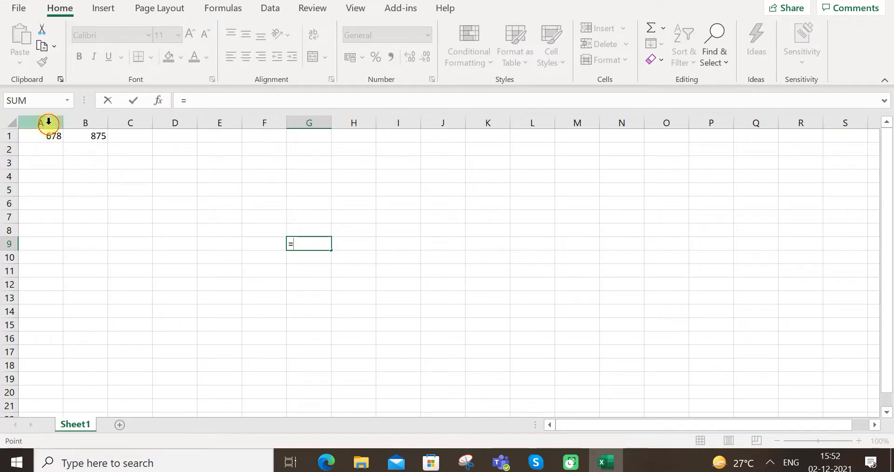
{"action": "left_click", "coordinate": [10, 136]}
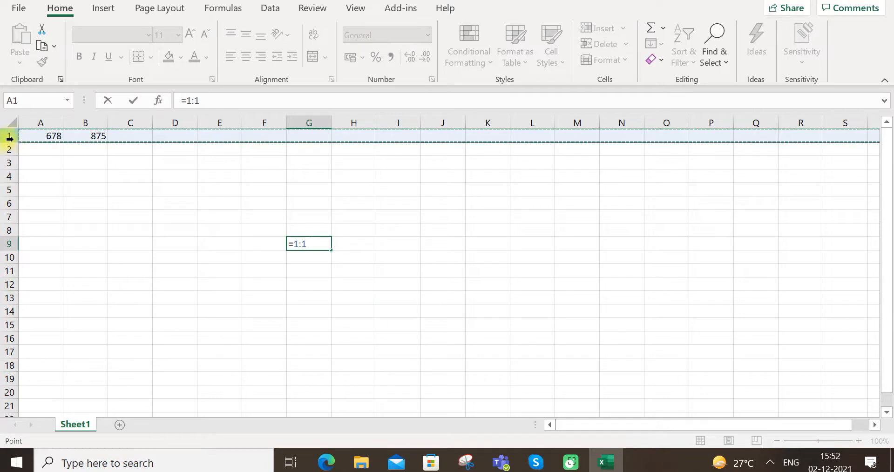
{"action": "left_click", "coordinate": [41, 122]}
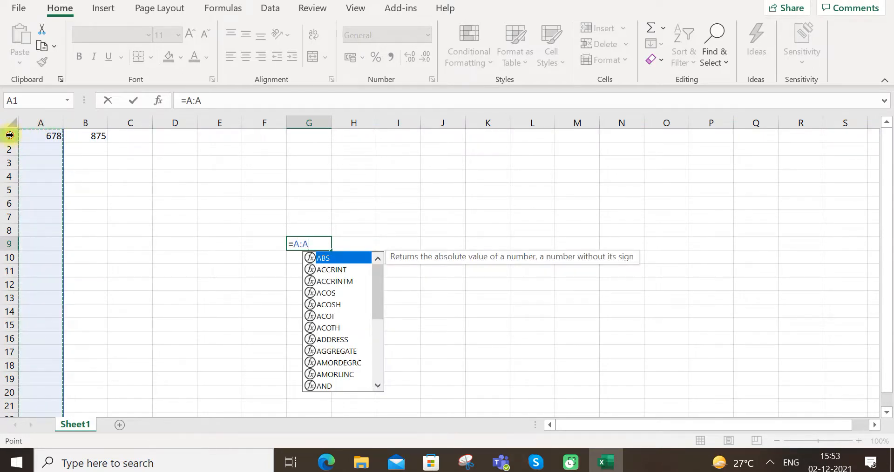
{"action": "left_click", "coordinate": [9, 136]}
{"action": "left_click", "coordinate": [316, 245]}
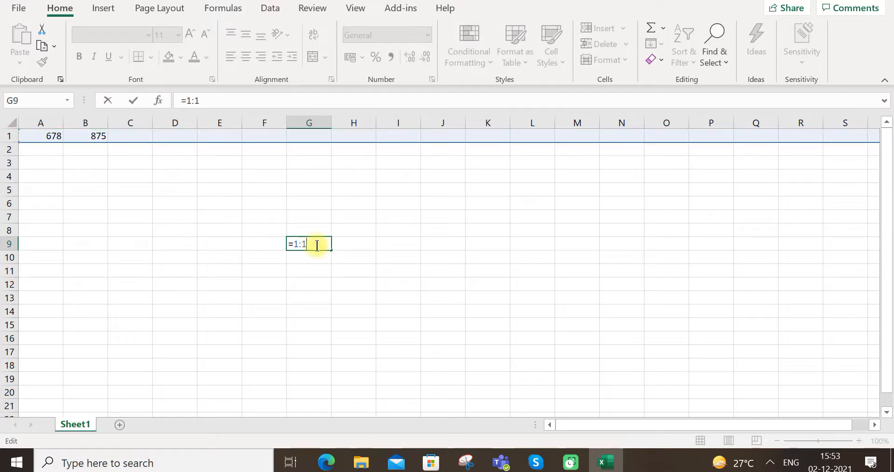
{"action": "key", "text": "BackSpace"}
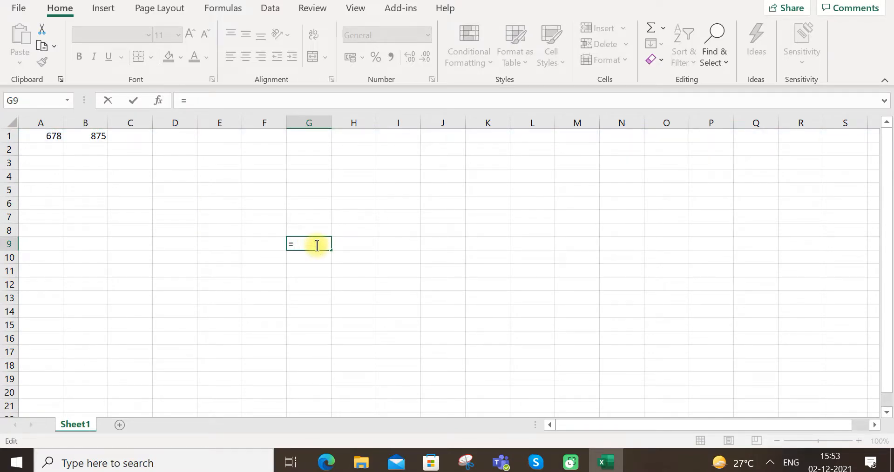
{"action": "type", "text": "A1+"}
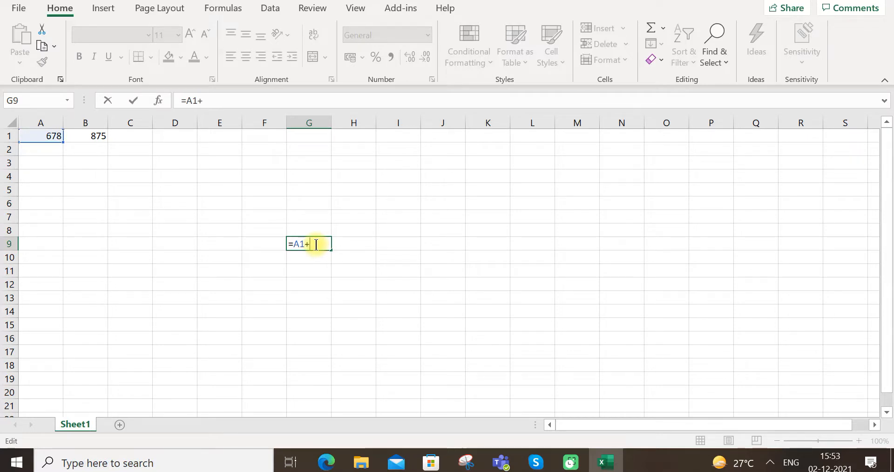
Step: Complete the formula in G9 with B1 as the second operand so that it reads =A1+B1
{"action": "left_click", "coordinate": [89, 122]}
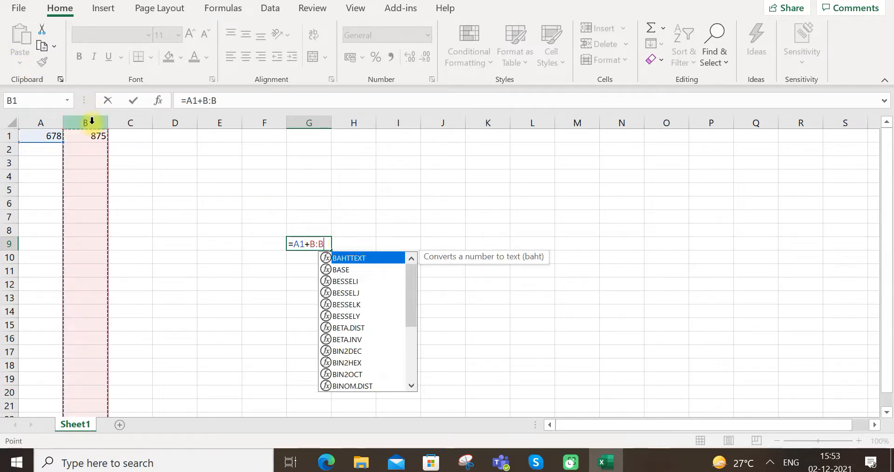
{"action": "left_click", "coordinate": [9, 136]}
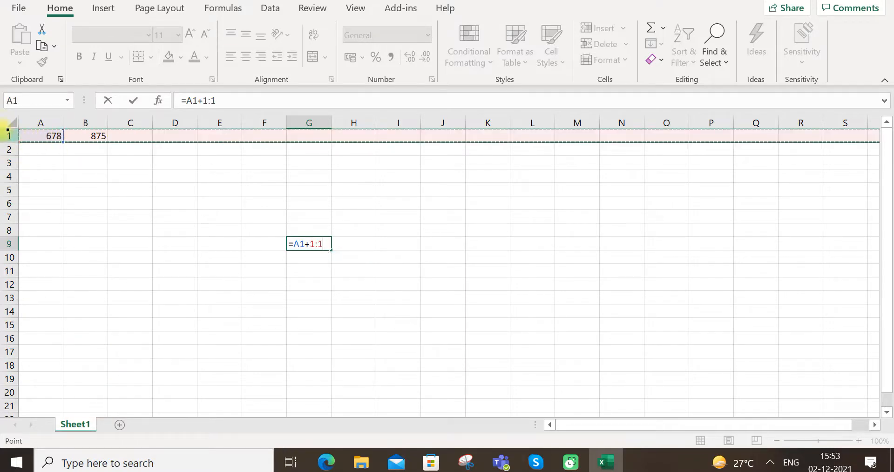
{"action": "left_click", "coordinate": [332, 230]}
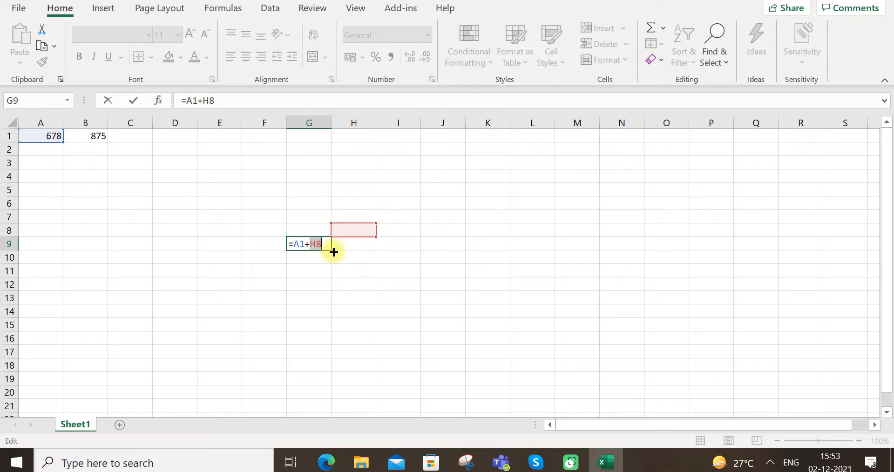
{"action": "type", "text": "b1"}
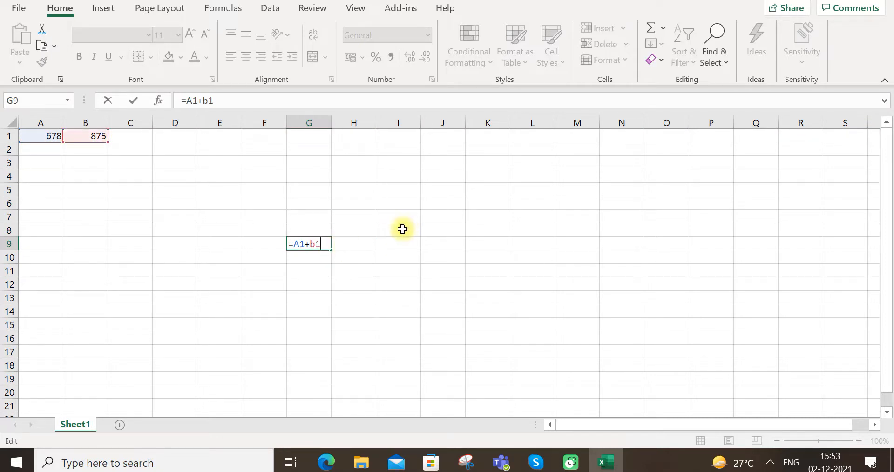
{"action": "key", "text": "BackSpace"}
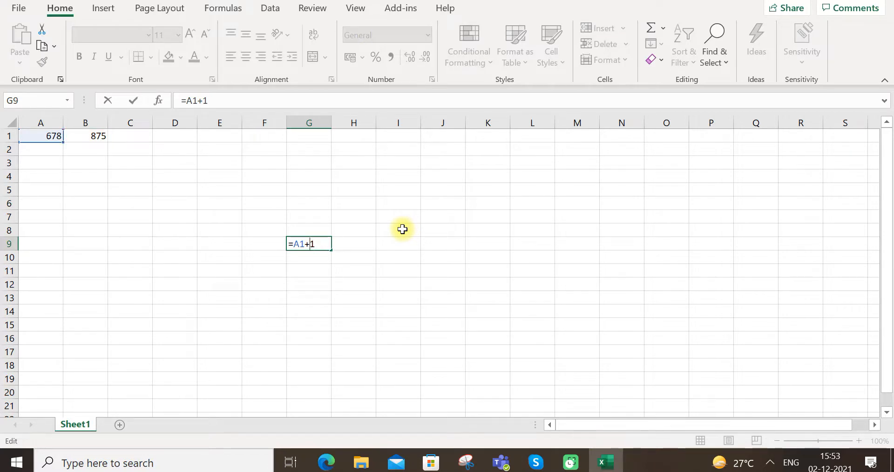
{"action": "type", "text": "B"}
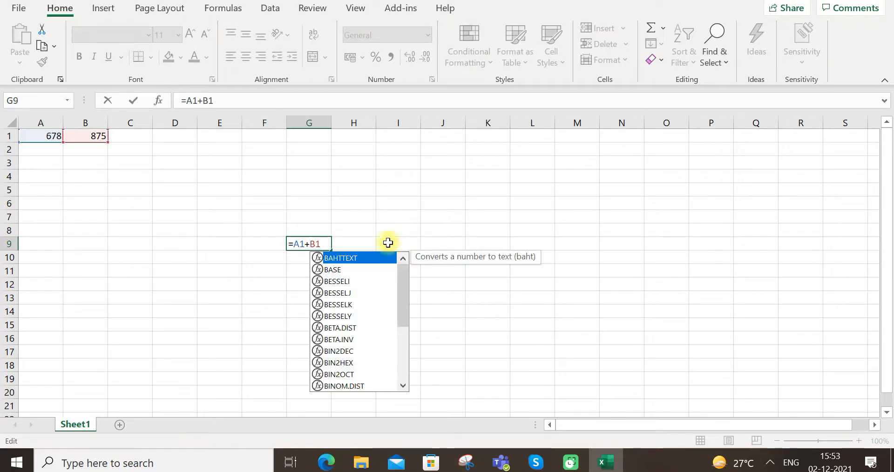
{"action": "left_click", "coordinate": [325, 244]}
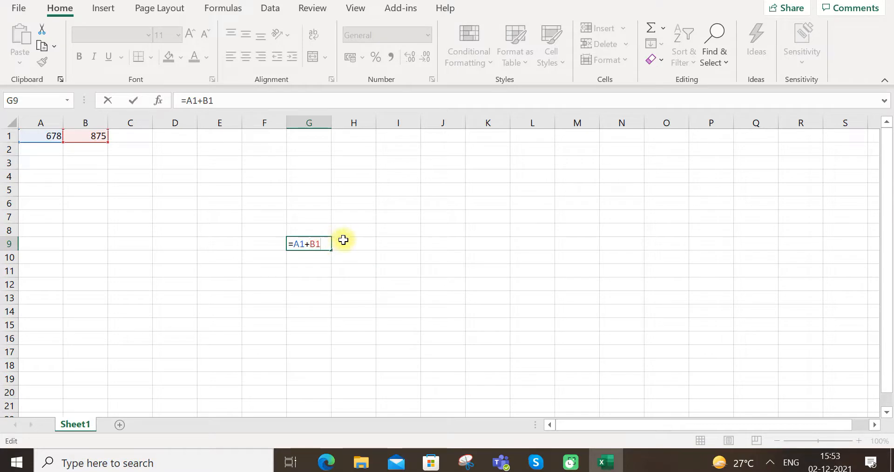
{"action": "key", "text": "Return"}
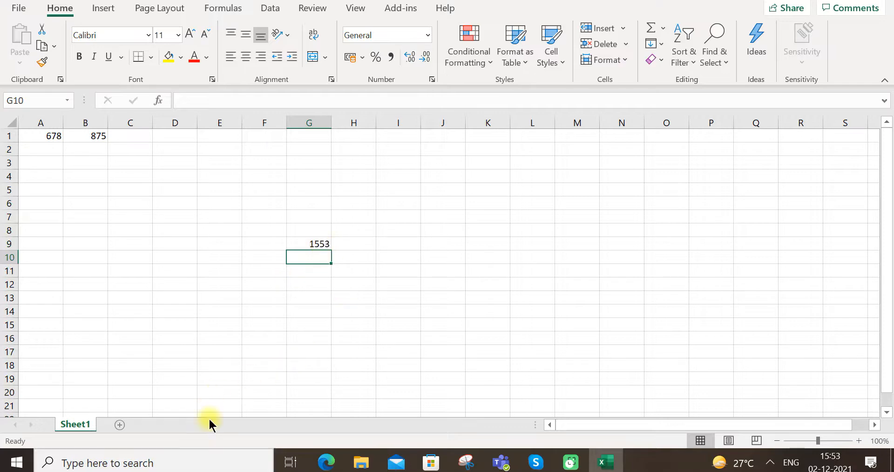
Step: Find the Calculator app through Windows search and open it
{"action": "left_click", "coordinate": [166, 465]}
{"action": "type", "text": "c"}
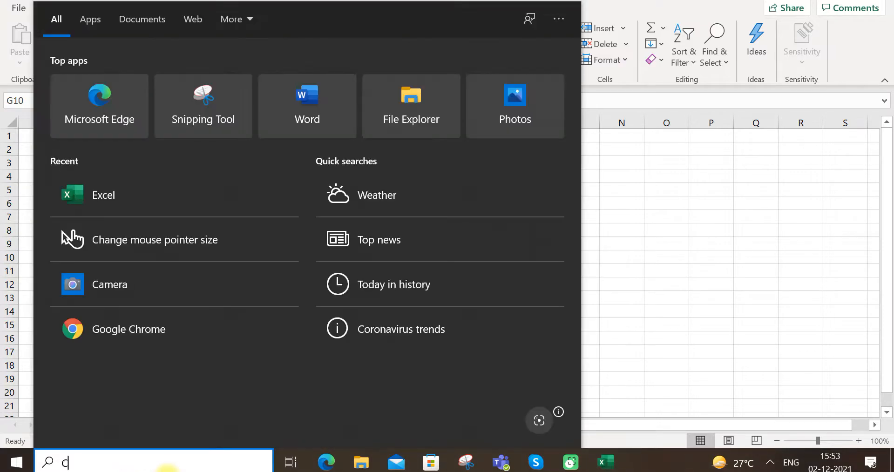
{"action": "type", "text": "AL"}
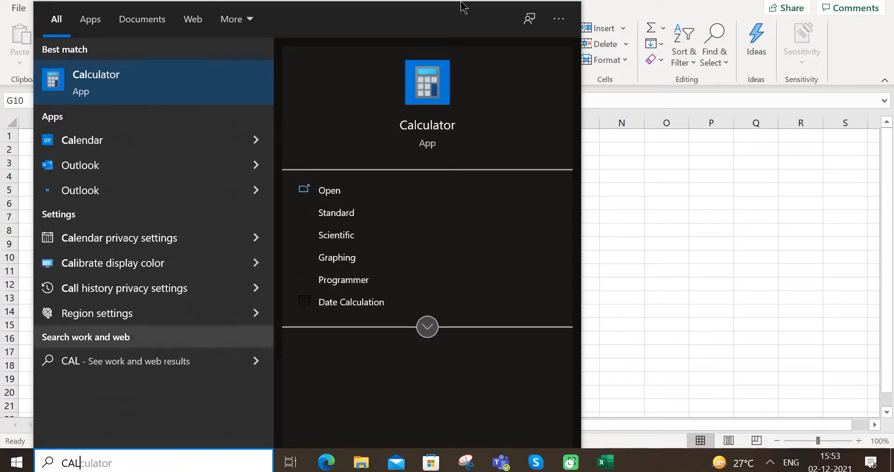
{"action": "left_click", "coordinate": [114, 59]}
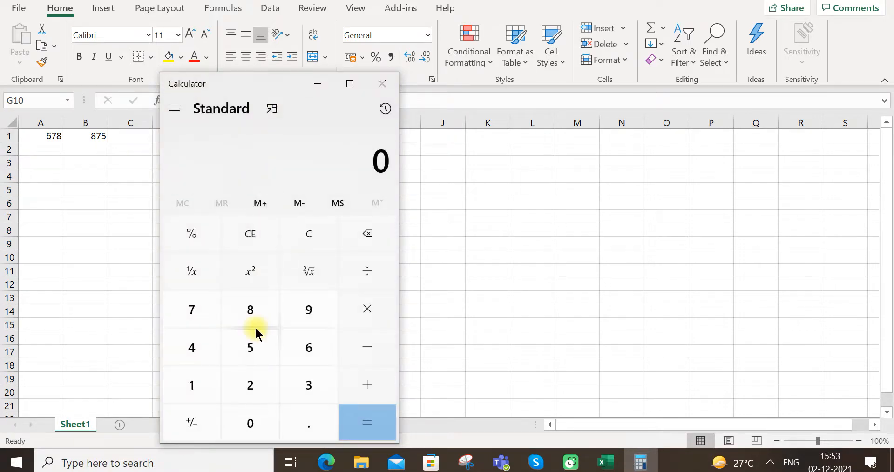
Step: Add 678 and 875 in Calculator to check the worksheet sum, and minimize its window
{"action": "type", "text": "678"}
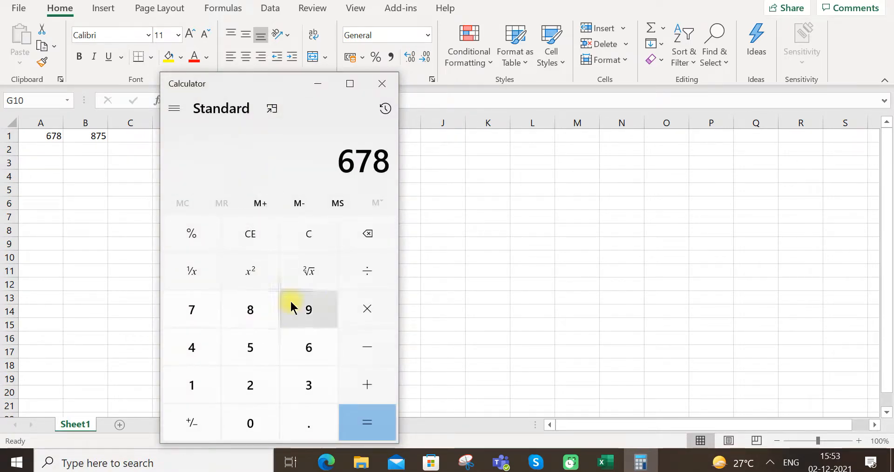
{"action": "left_click", "coordinate": [366, 385]}
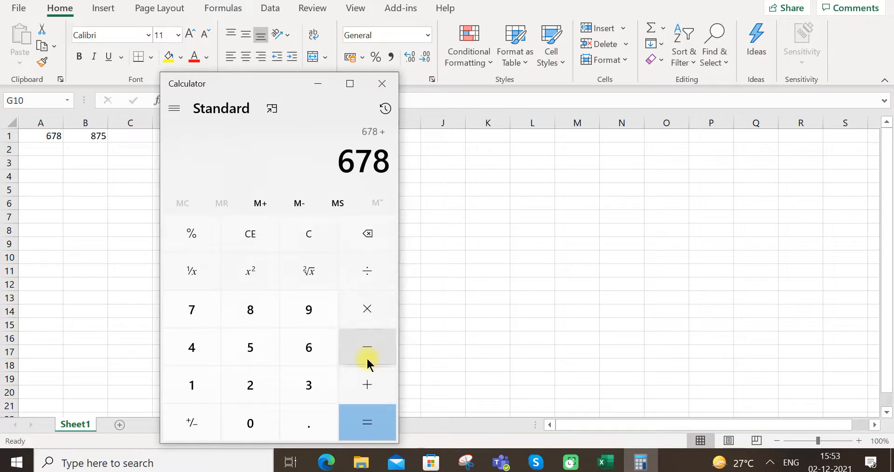
{"action": "type", "text": "875"}
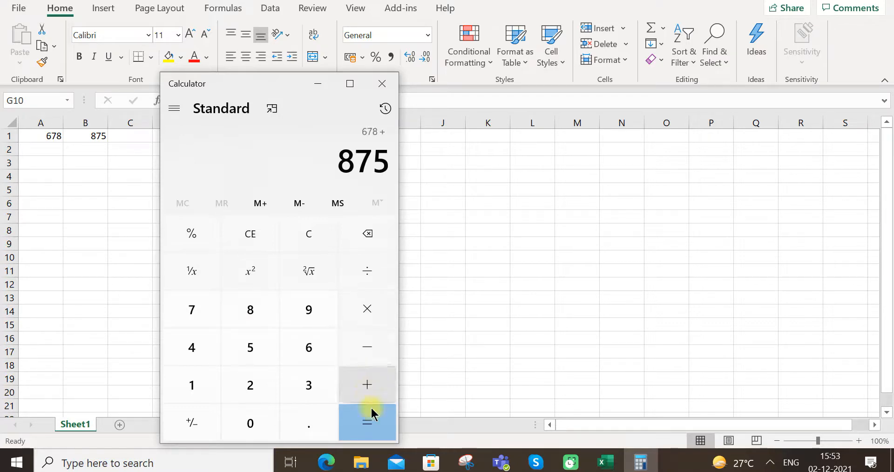
{"action": "left_click", "coordinate": [371, 412]}
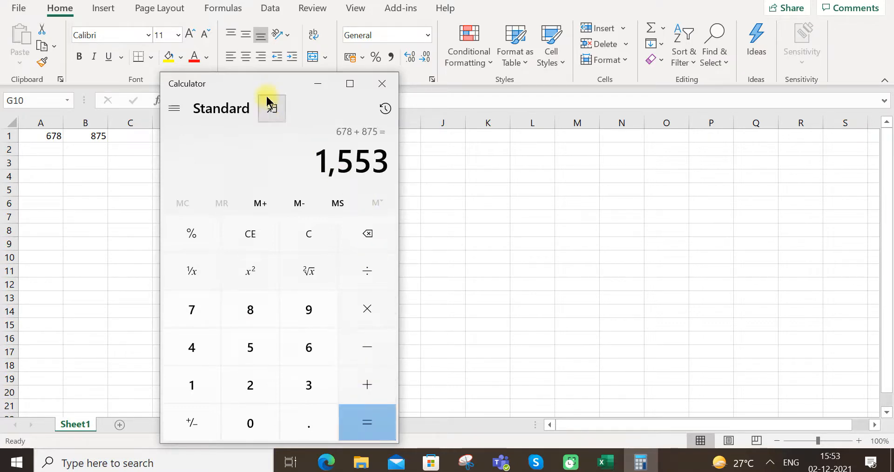
{"action": "left_click_drag", "start_coordinate": [275, 83], "coordinate": [585, 69]}
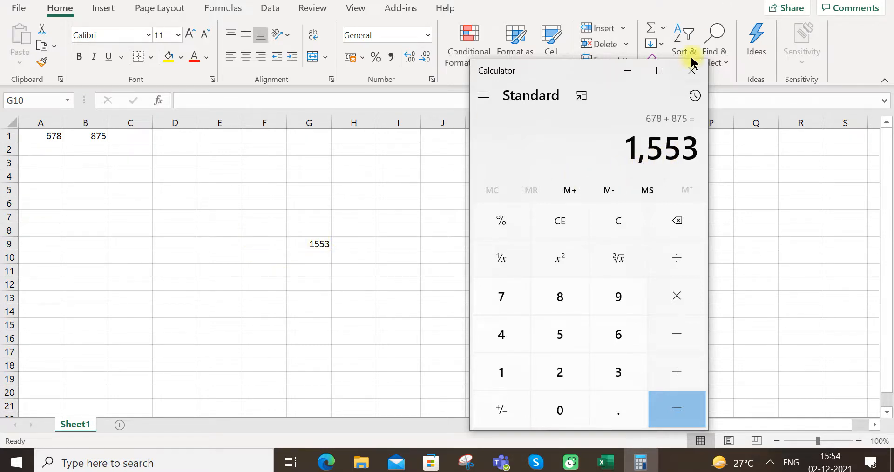
{"action": "left_click", "coordinate": [628, 72]}
Step: Move the value 875 from cell B1 to cell E7
{"action": "left_click", "coordinate": [81, 135]}
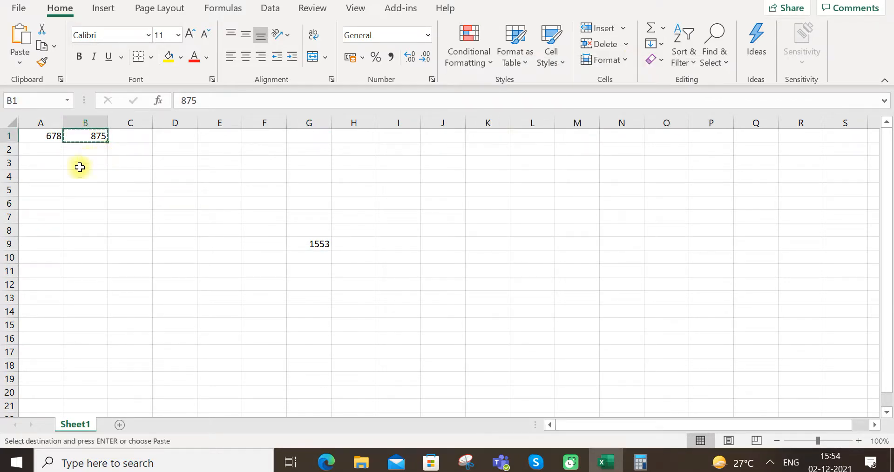
{"action": "left_click", "coordinate": [200, 219]}
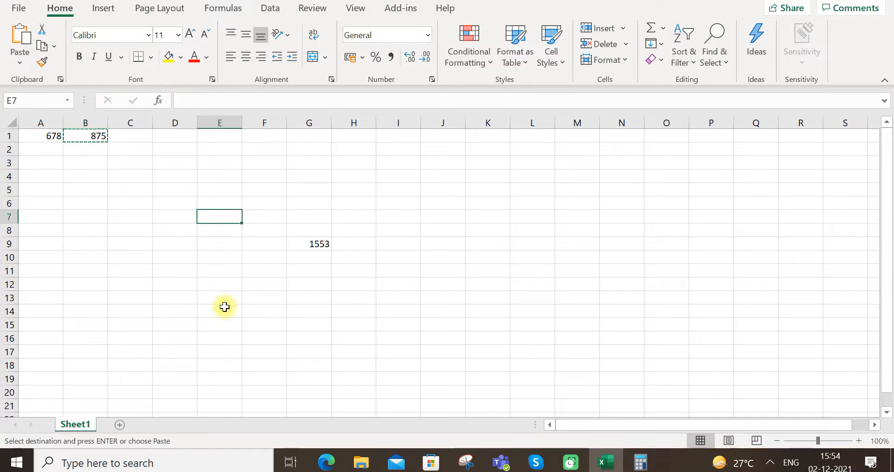
{"action": "key", "text": "Return"}
Step: Clear the addition formula from cell G9
{"action": "left_click", "coordinate": [314, 269]}
{"action": "left_click", "coordinate": [329, 243]}
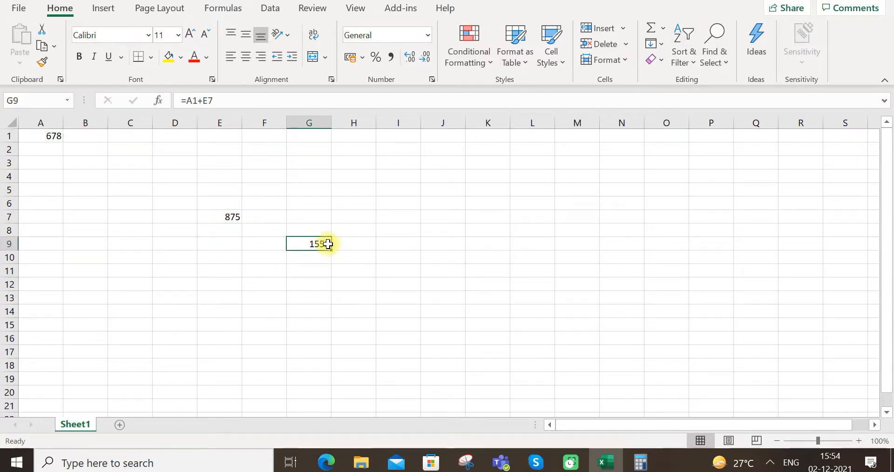
{"action": "key", "text": "Delete"}
{"action": "left_click", "coordinate": [314, 246]}
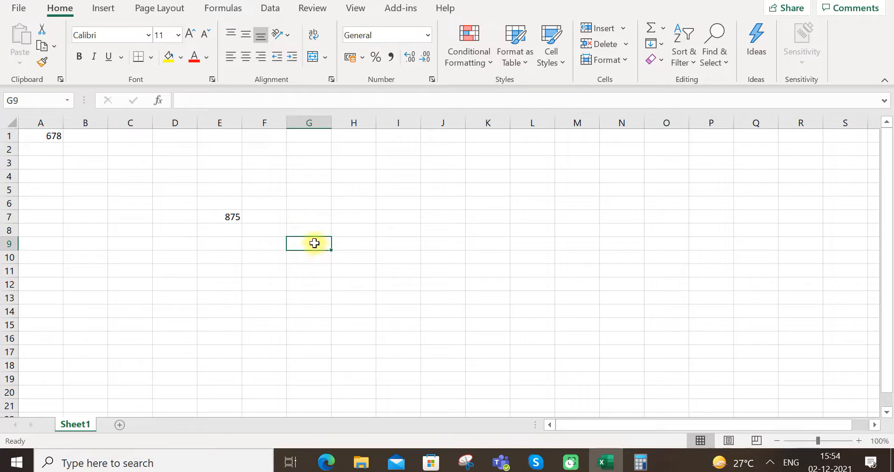
Step: Enter A1= in cell G9, and select column E and row 7 to identify the second number's cell reference
{"action": "double_click", "coordinate": [314, 245]}
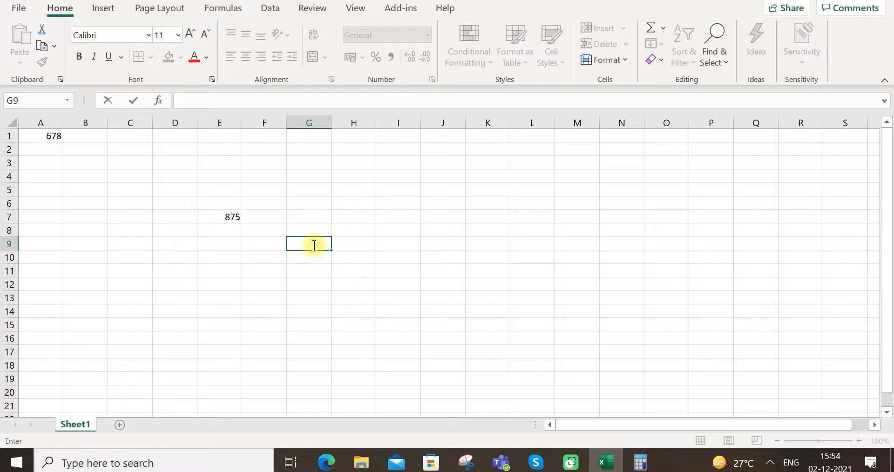
{"action": "type", "text": "="}
{"action": "type", "text": "A"}
{"action": "type", "text": "1="}
{"action": "left_click", "coordinate": [224, 122]}
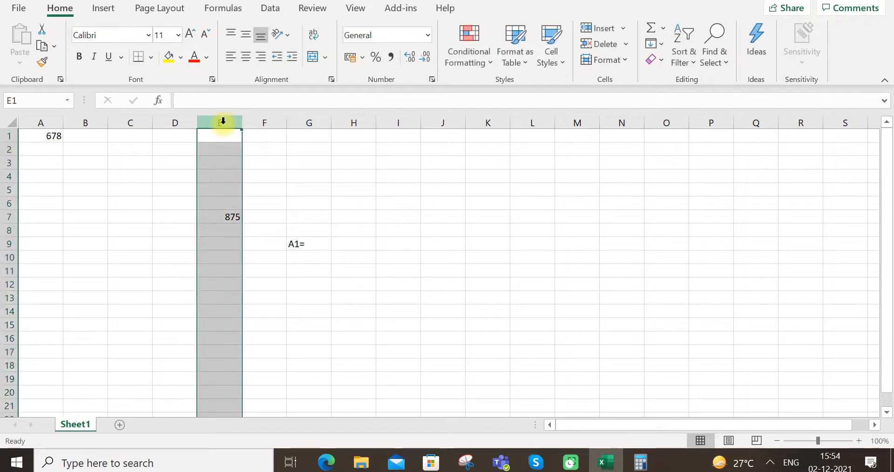
{"action": "left_click", "coordinate": [9, 217]}
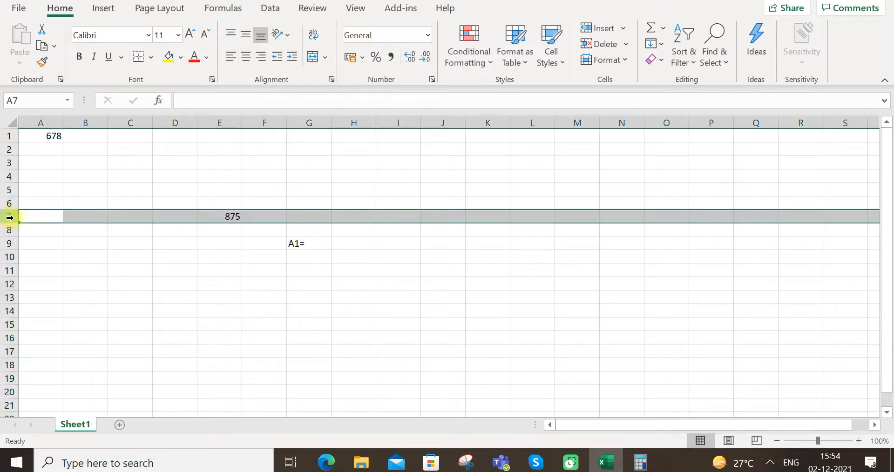
Step: Edit the entry in cell G9 so that it reads A1+E7
{"action": "left_click", "coordinate": [321, 245]}
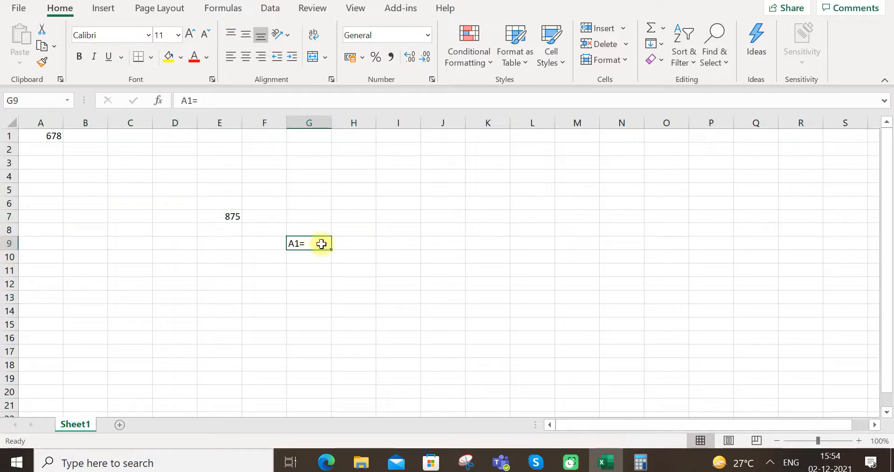
{"action": "double_click", "coordinate": [318, 246]}
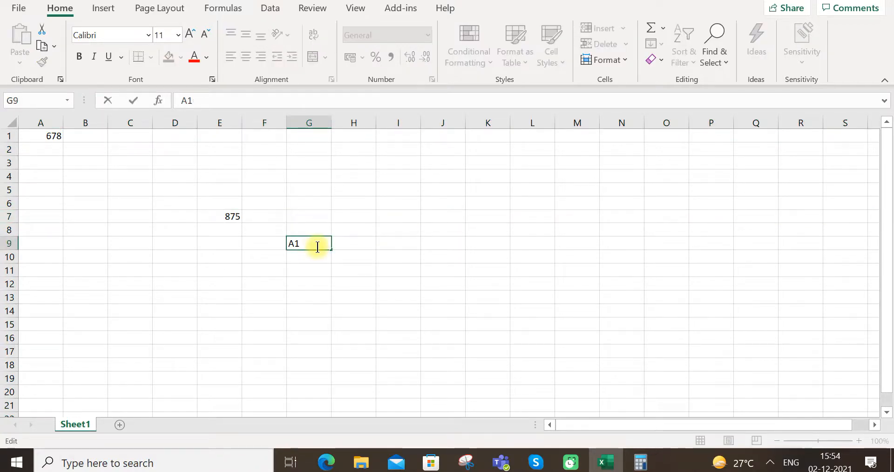
{"action": "type", "text": "+2"}
{"action": "key", "text": "BackSpace"}
{"action": "type", "text": "e"}
{"action": "key", "text": "BackSpace"}
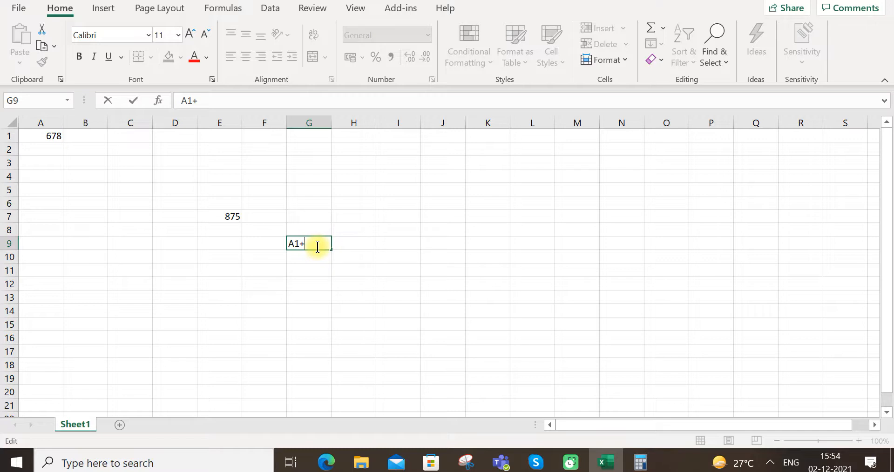
{"action": "type", "text": "E7"}
{"action": "key", "text": "Return"}
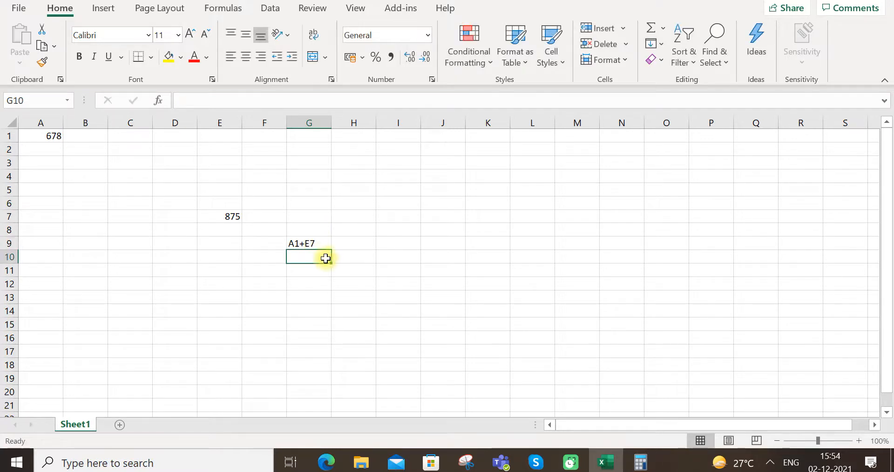
Step: Insert an equals sign before the entry in G9 to make it the formula =A1+E7
{"action": "left_click", "coordinate": [325, 247]}
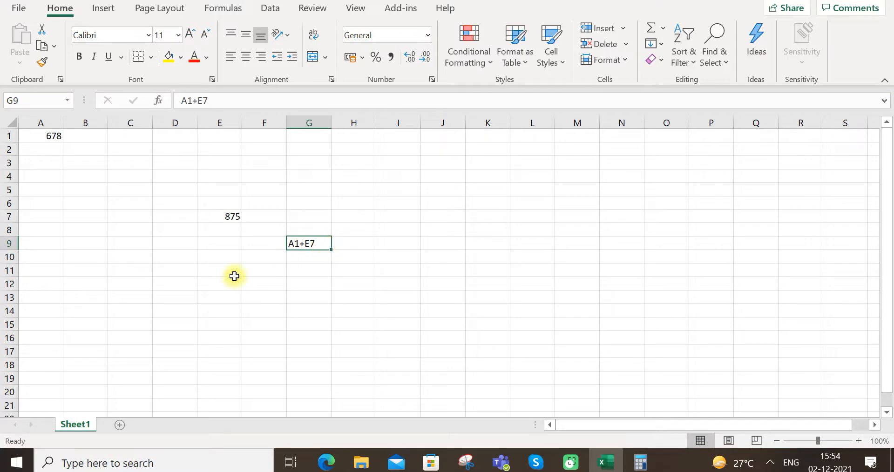
{"action": "double_click", "coordinate": [324, 244]}
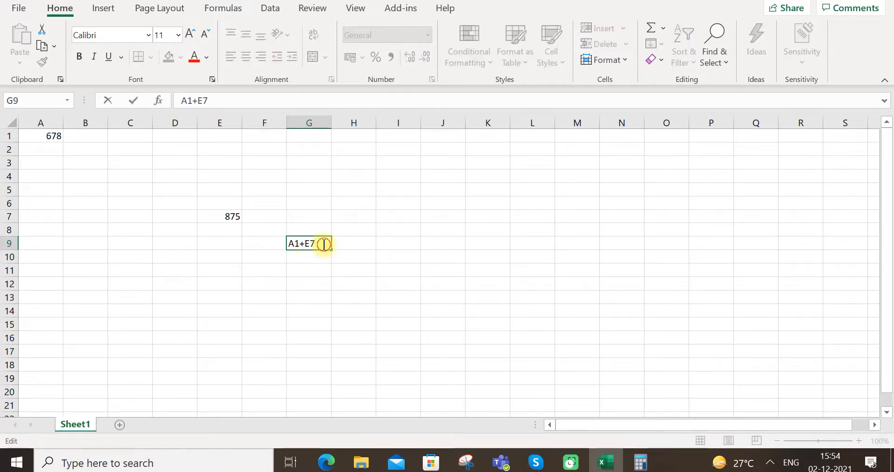
{"action": "left_click", "coordinate": [288, 243]}
{"action": "type", "text": "="}
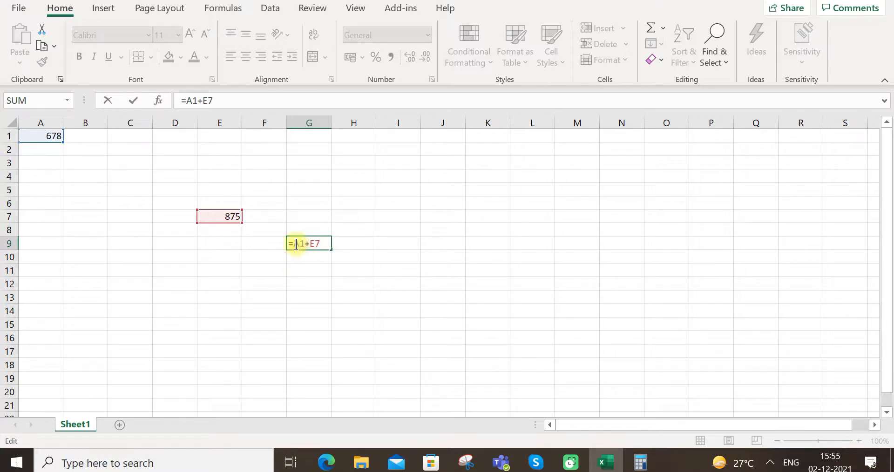
{"action": "left_click_drag", "start_coordinate": [292, 244], "coordinate": [321, 248]}
{"action": "left_click", "coordinate": [322, 246]}
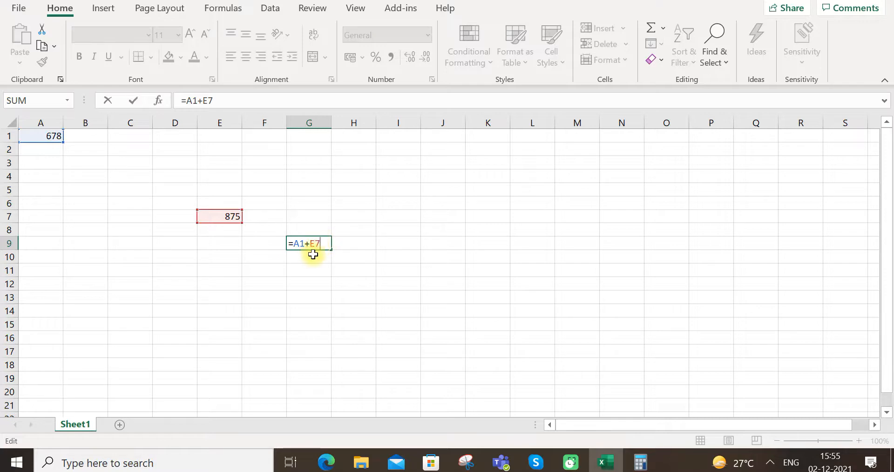
{"action": "key", "text": "Return"}
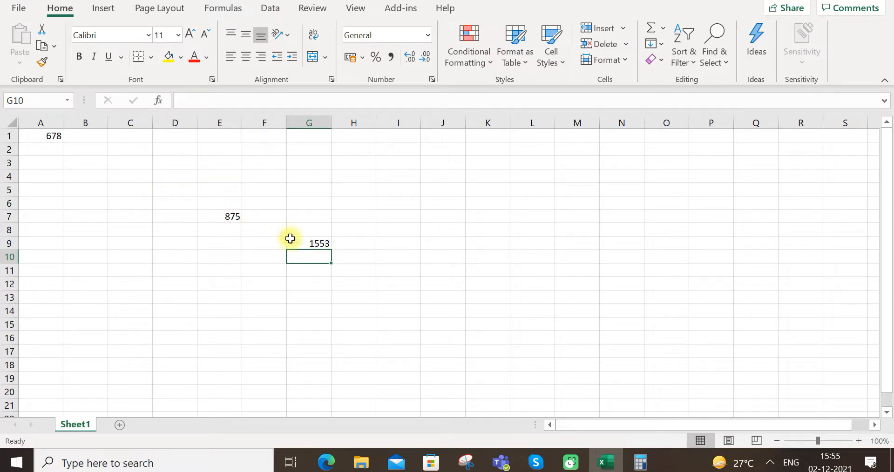
Step: Replace the addition in cell G9 with the subtraction formula =A1-E7
{"action": "left_click", "coordinate": [321, 245]}
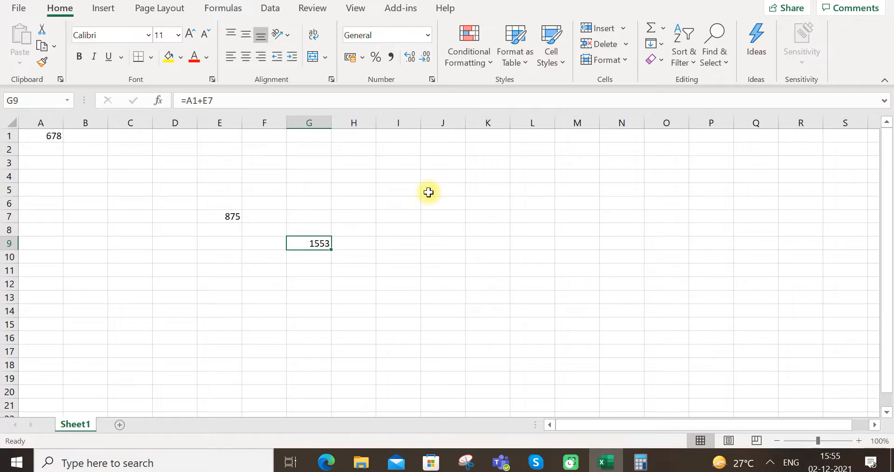
{"action": "type", "text": "="}
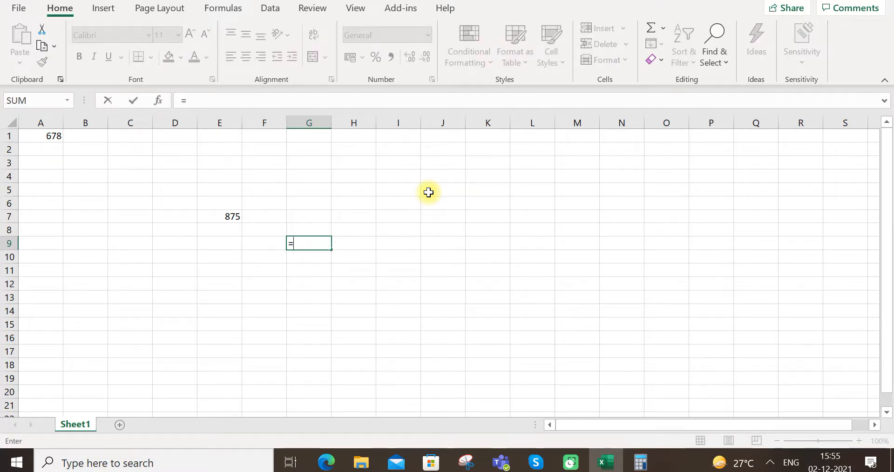
{"action": "type", "text": "a"}
{"action": "key", "text": "BackSpace"}
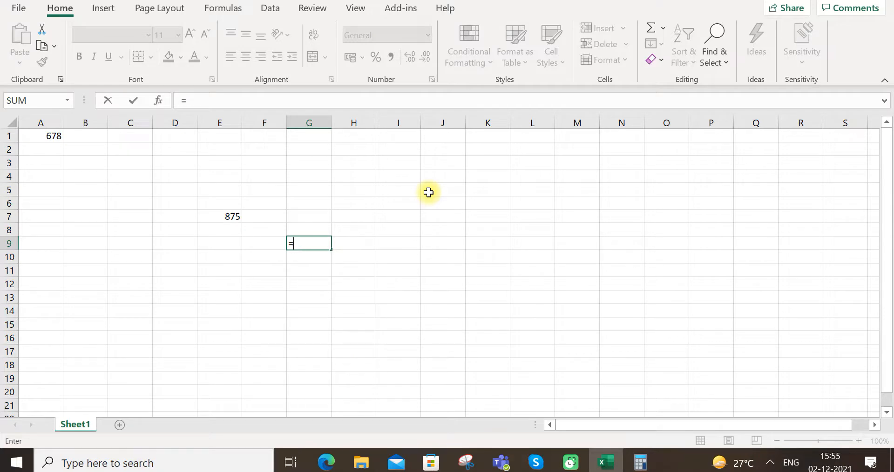
{"action": "type", "text": "A1-"}
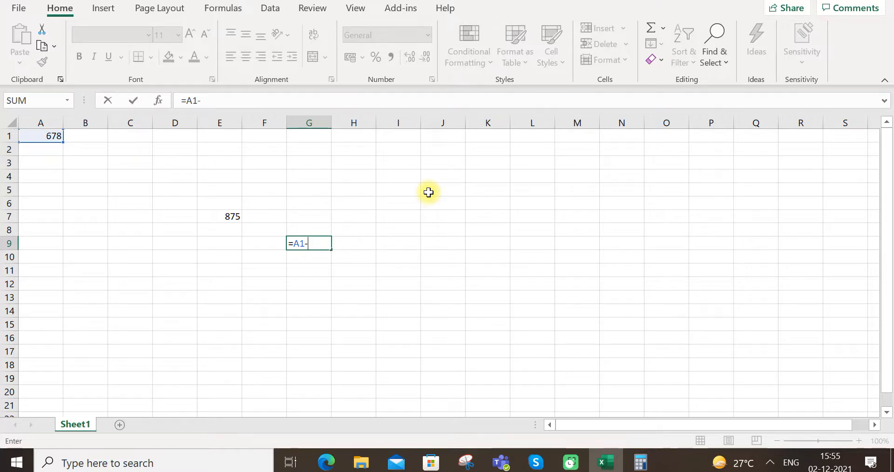
{"action": "type", "text": "E7"}
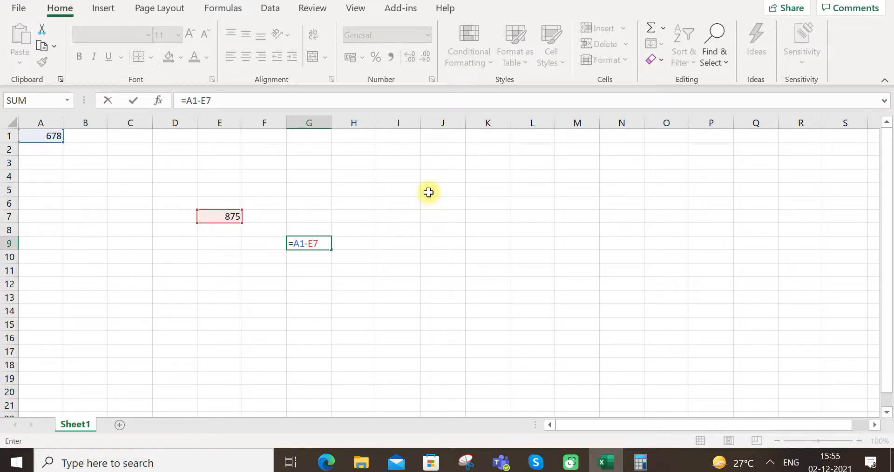
{"action": "key", "text": "Return"}
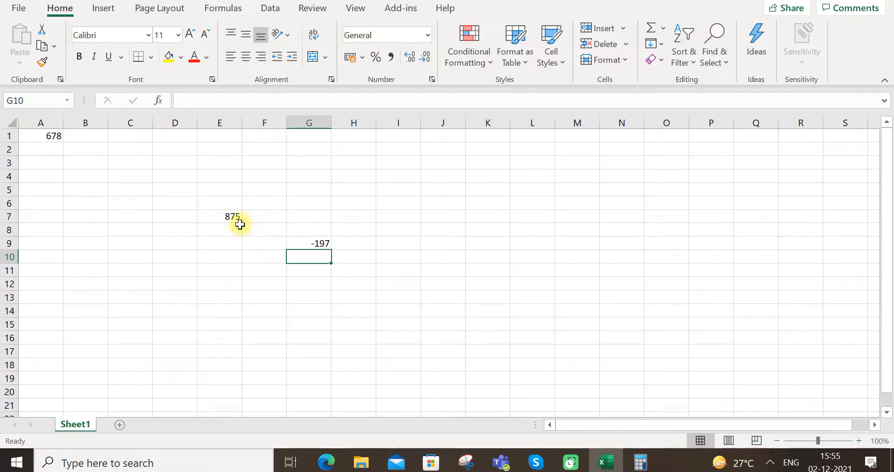
Step: Replace the formula in cell G9 with =E7-A1 to subtract A1 from E7
{"action": "left_click", "coordinate": [321, 244]}
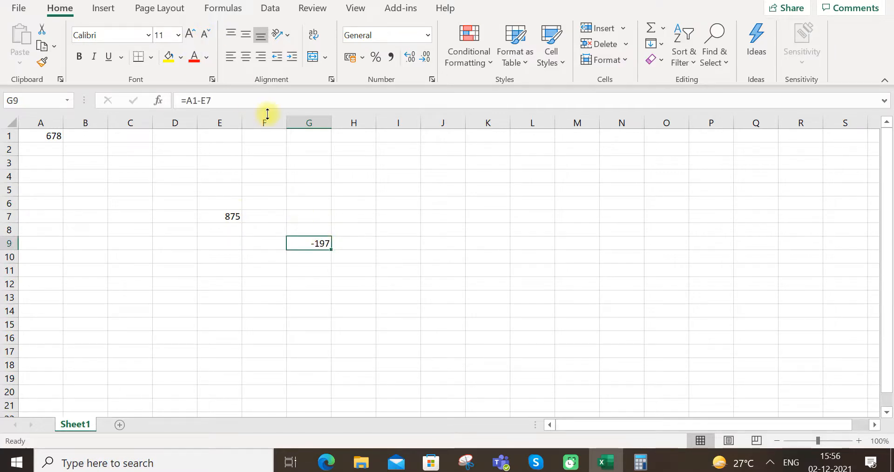
{"action": "type", "text": "="}
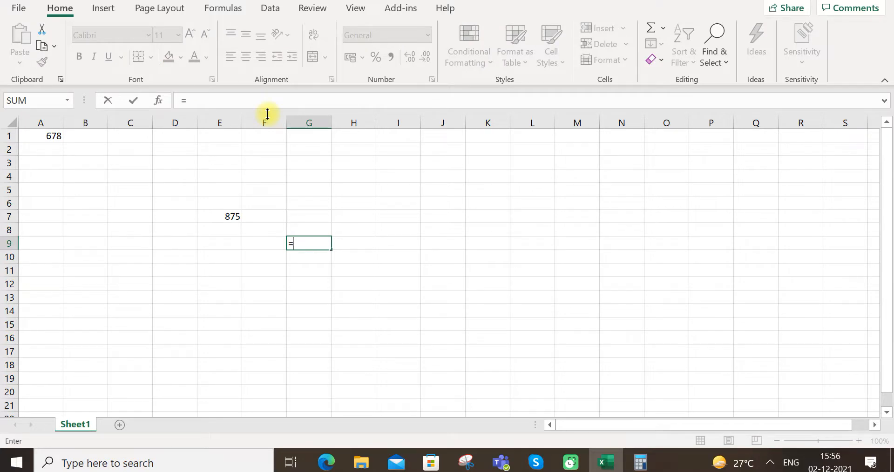
{"action": "type", "text": "E7"}
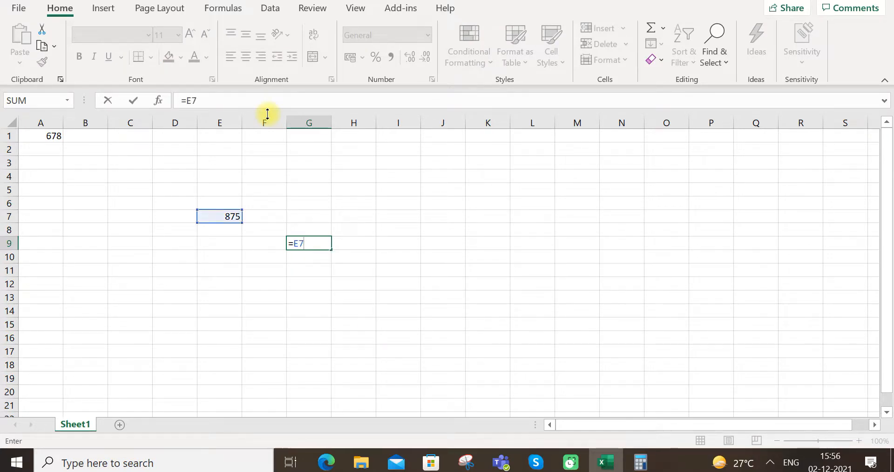
{"action": "type", "text": "-A1"}
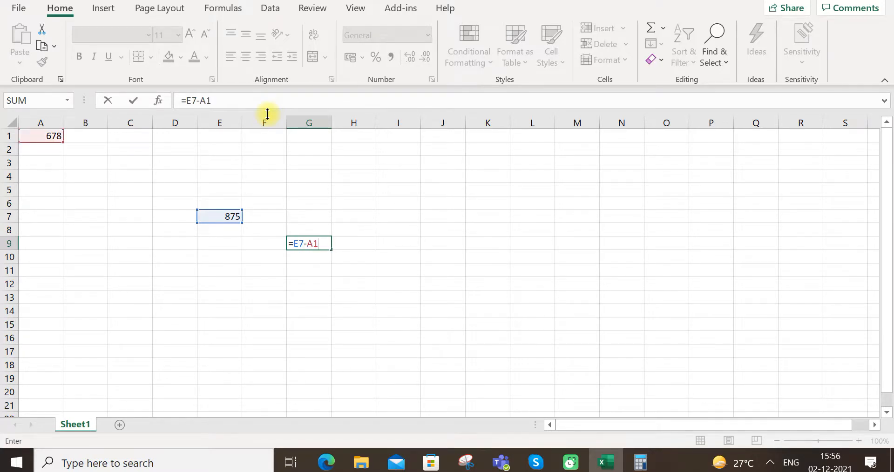
{"action": "key", "text": "Return"}
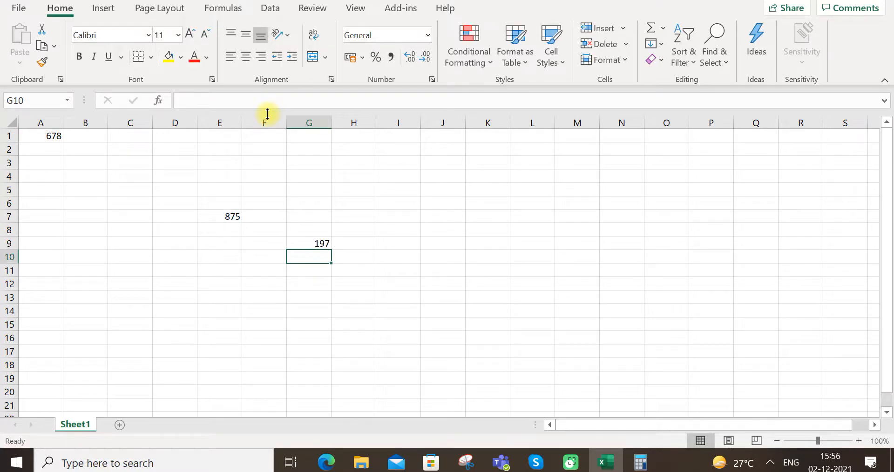
Step: Switch to the open Calculator and clear the previous calculation
{"action": "left_click", "coordinate": [640, 462]}
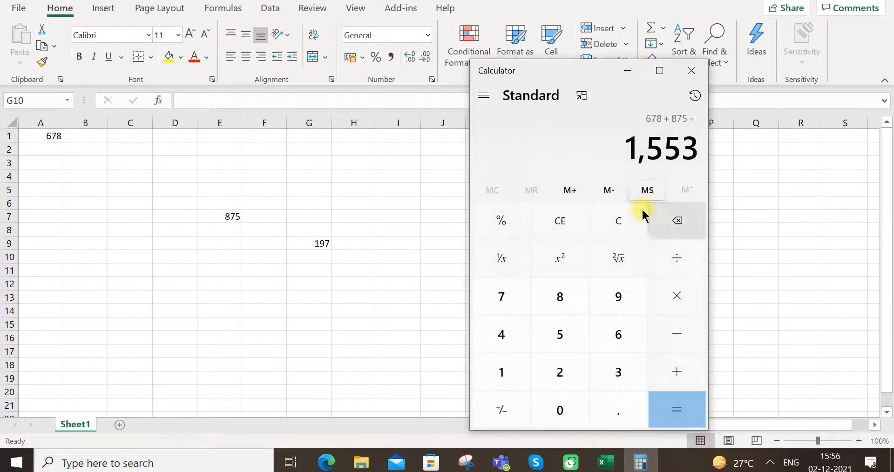
{"action": "left_click", "coordinate": [619, 219]}
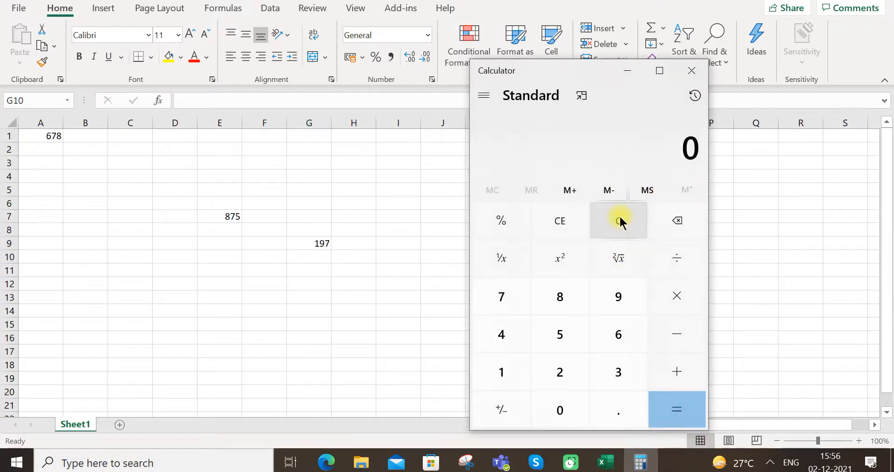
{"action": "type", "text": "875"}
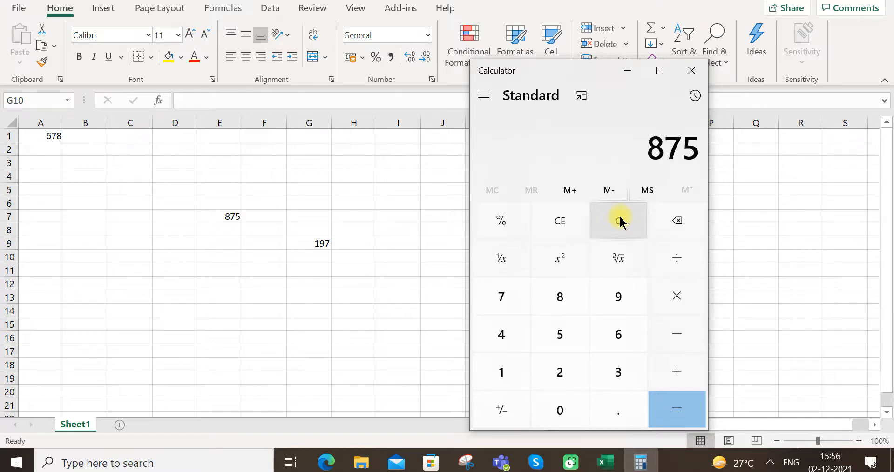
{"action": "left_click", "coordinate": [685, 331]}
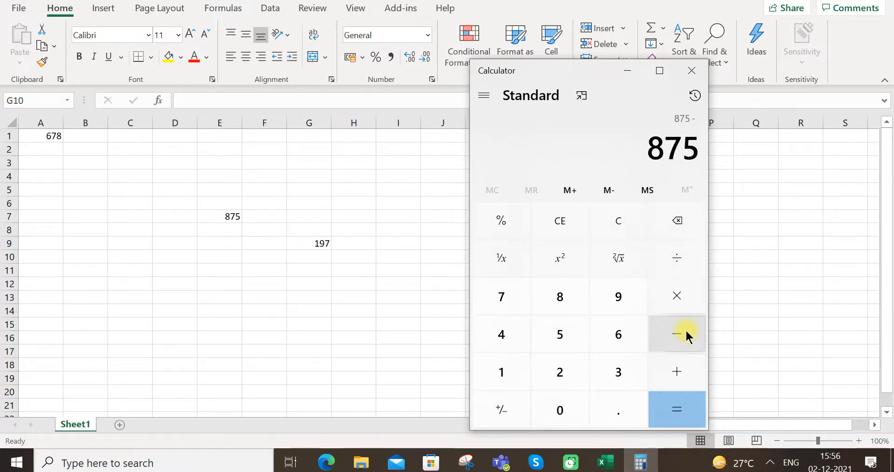
{"action": "type", "text": "87"}
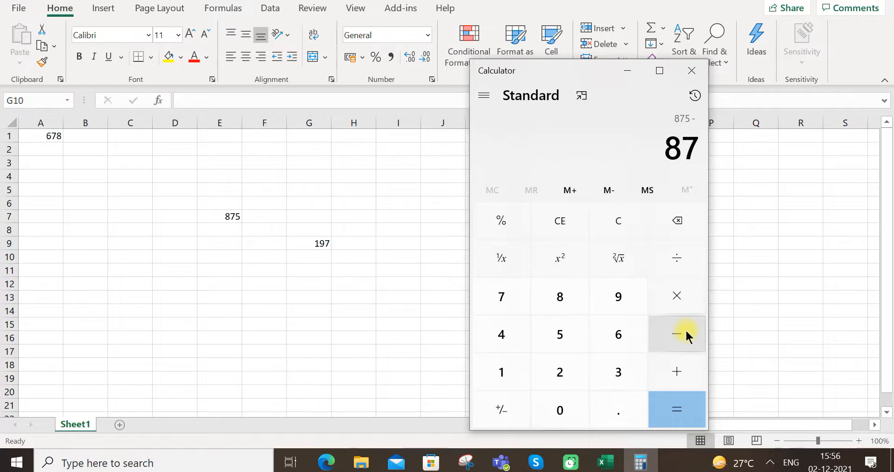
{"action": "type", "text": "8"}
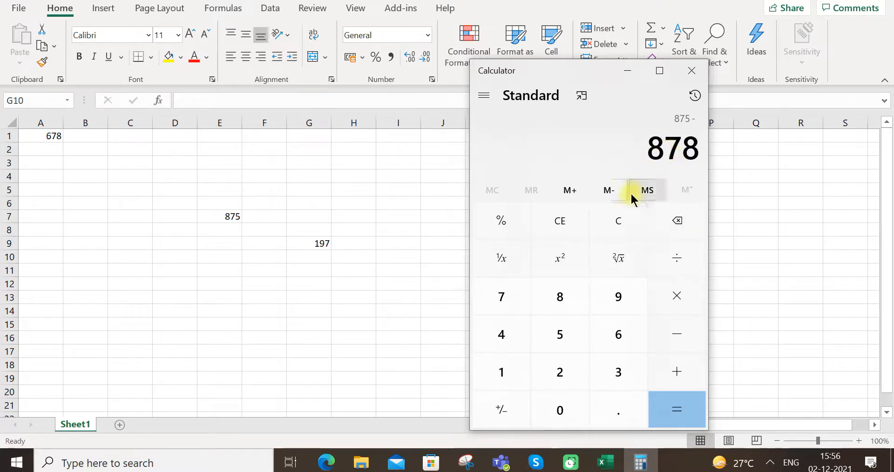
{"action": "left_click", "coordinate": [621, 216]}
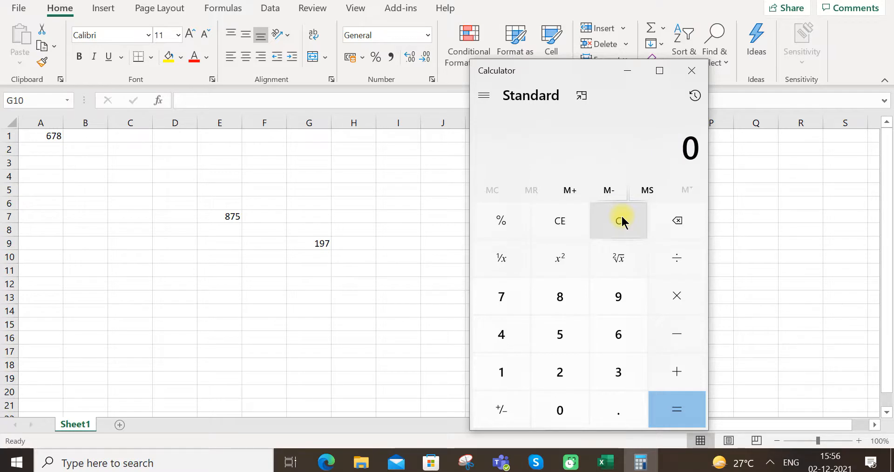
Step: Check the subtraction by calculating 875 - 678, and close Calculator
{"action": "type", "text": "875"}
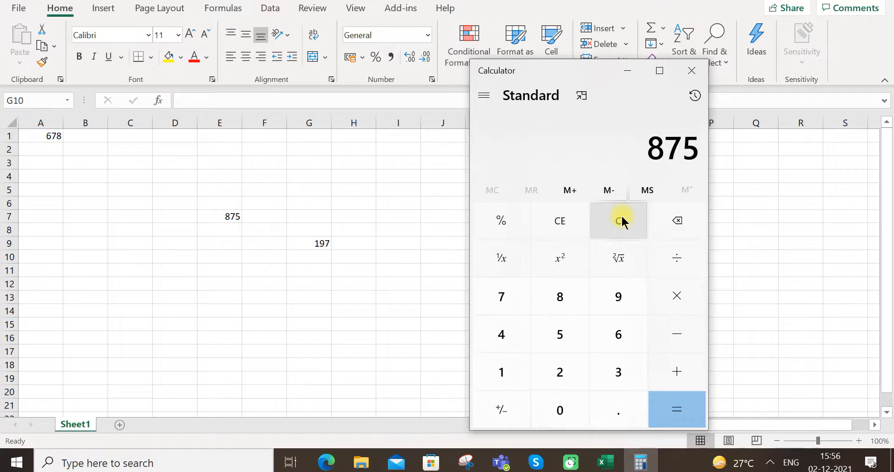
{"action": "left_click", "coordinate": [663, 326]}
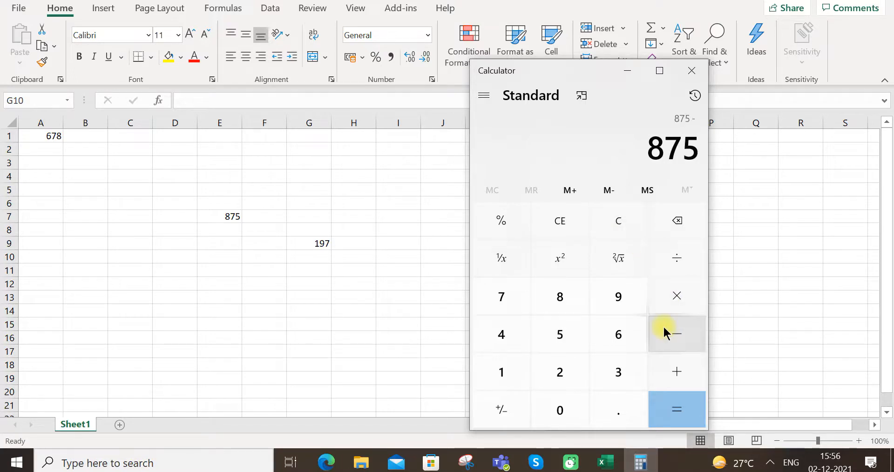
{"action": "type", "text": "678"}
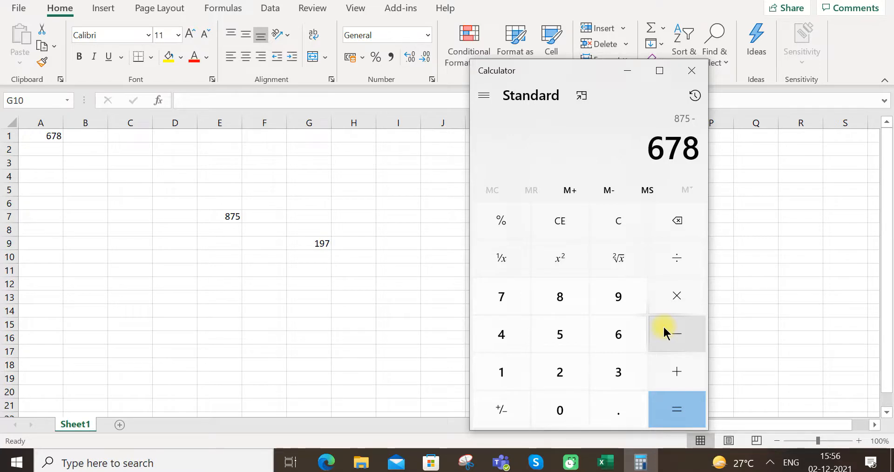
{"action": "key", "text": "Return"}
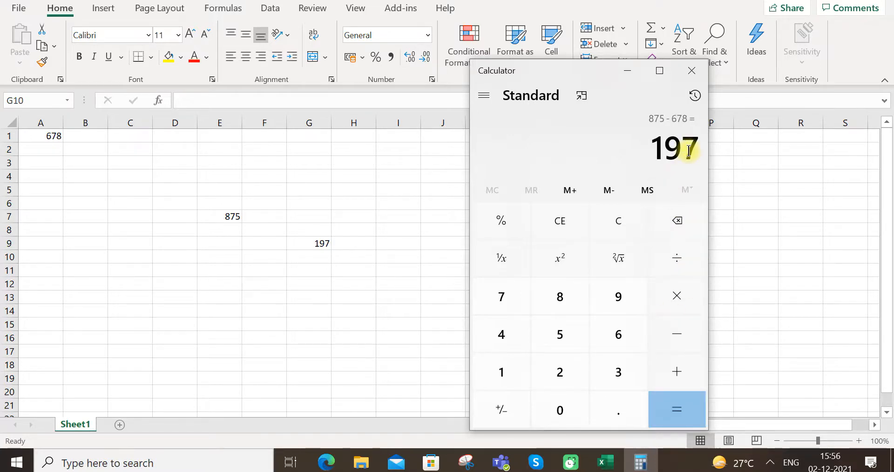
{"action": "left_click", "coordinate": [688, 83]}
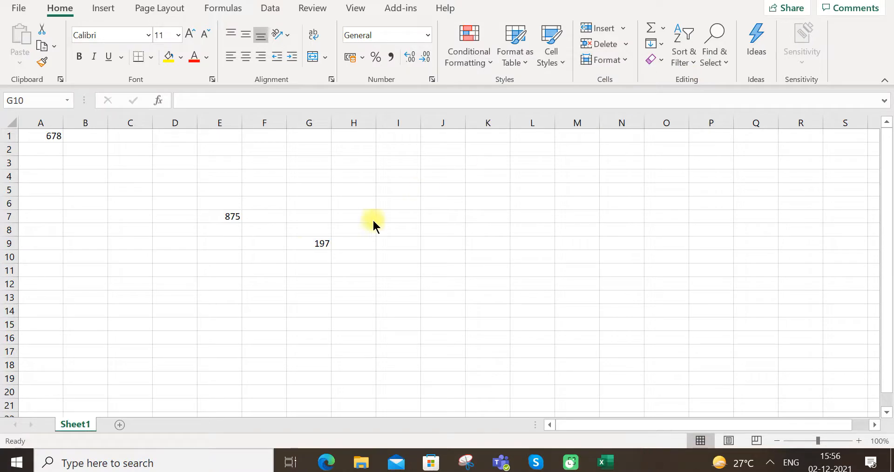
Step: Replace the subtraction in cell G9 with the multiplication formula =A1*E7
{"action": "left_click", "coordinate": [298, 247]}
{"action": "key", "text": "Delete"}
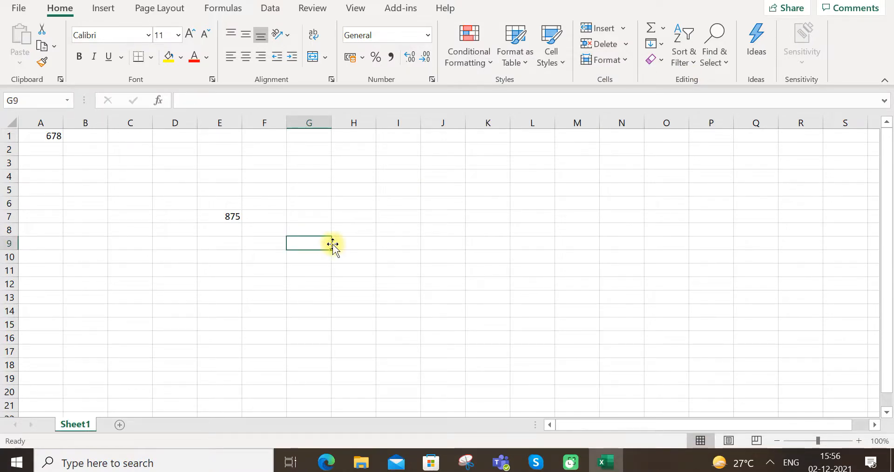
{"action": "type", "text": "="}
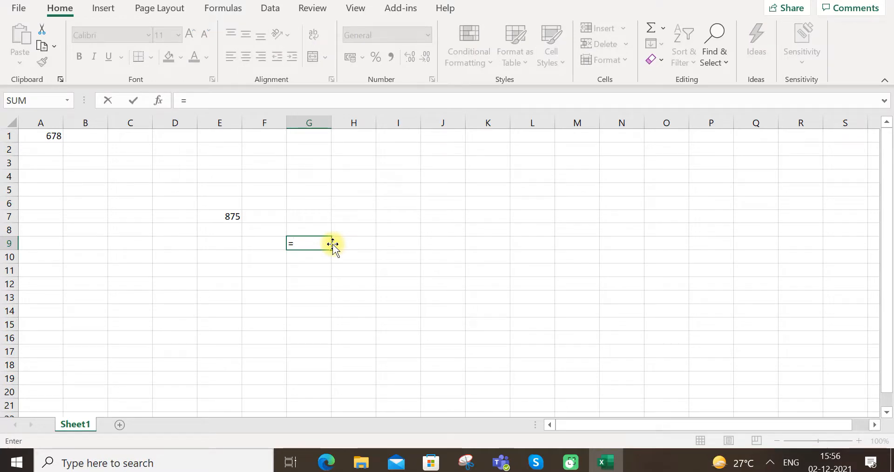
{"action": "type", "text": "A1*"}
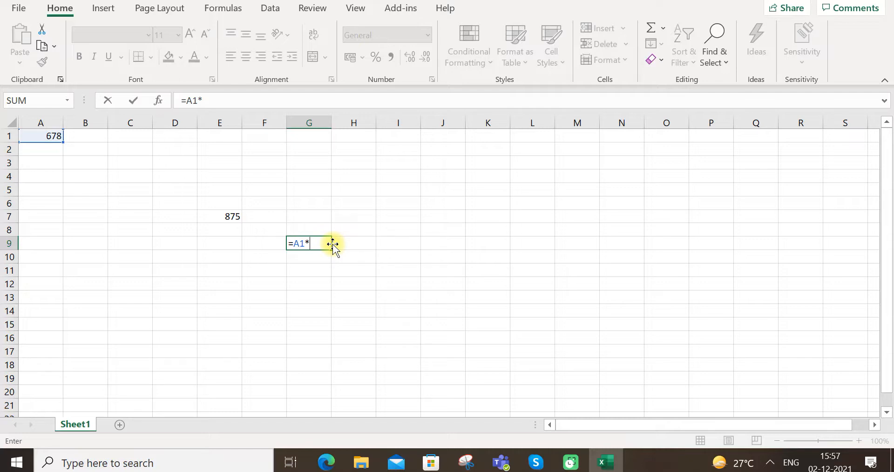
{"action": "type", "text": "E7"}
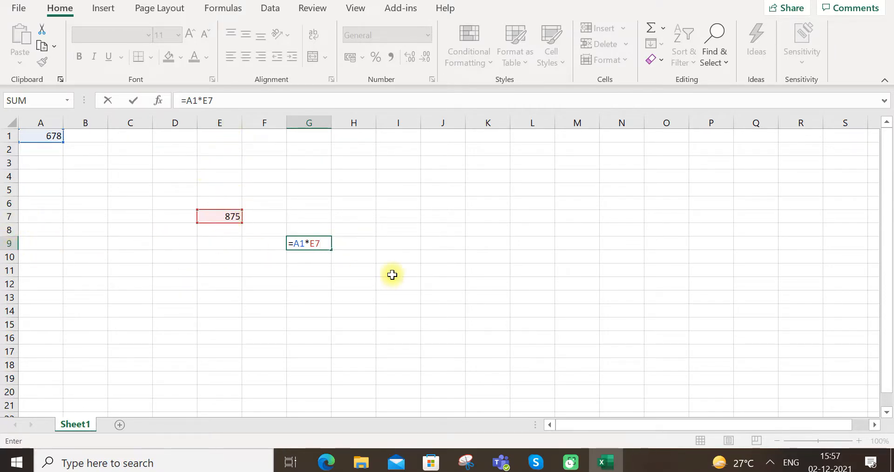
{"action": "key", "text": "Return"}
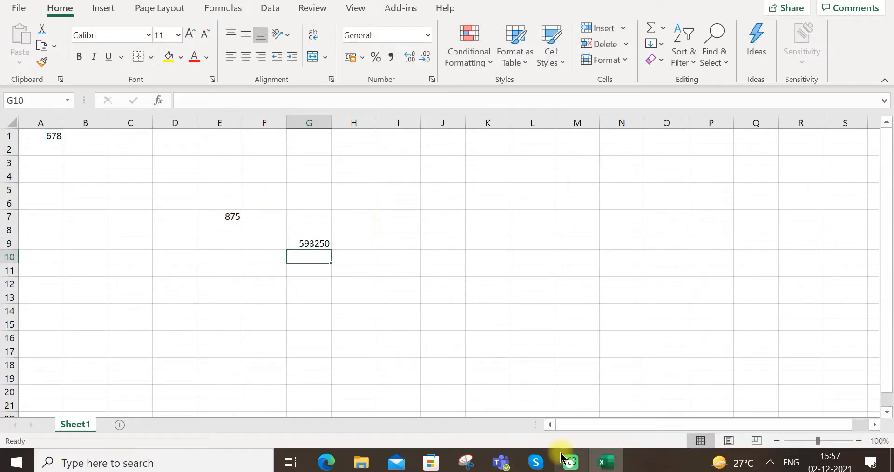
Step: Search Windows for the Calculator app and open it
{"action": "left_click", "coordinate": [204, 467]}
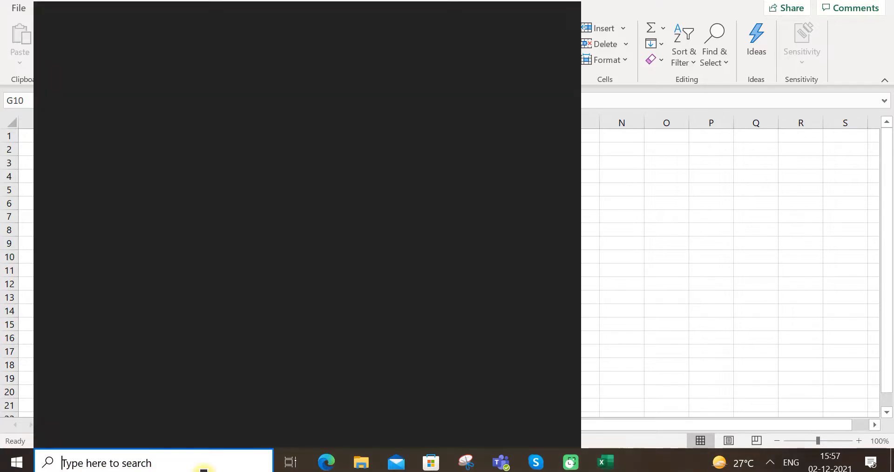
{"action": "type", "text": "cAL"}
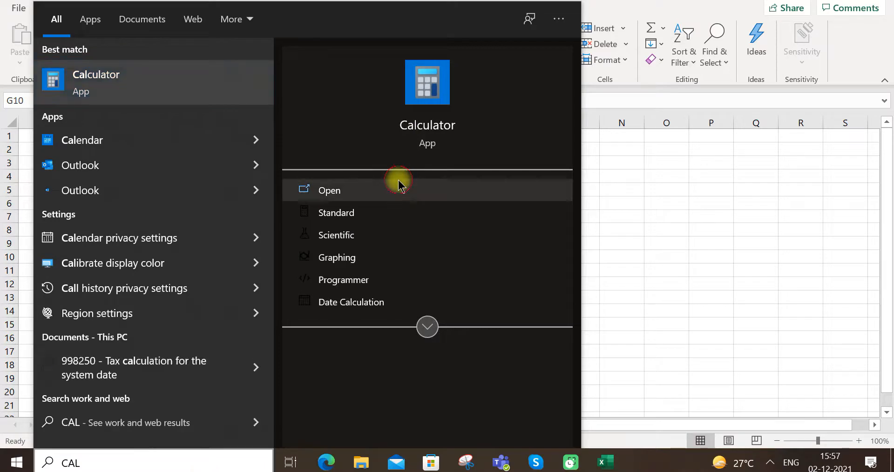
{"action": "left_click", "coordinate": [399, 181]}
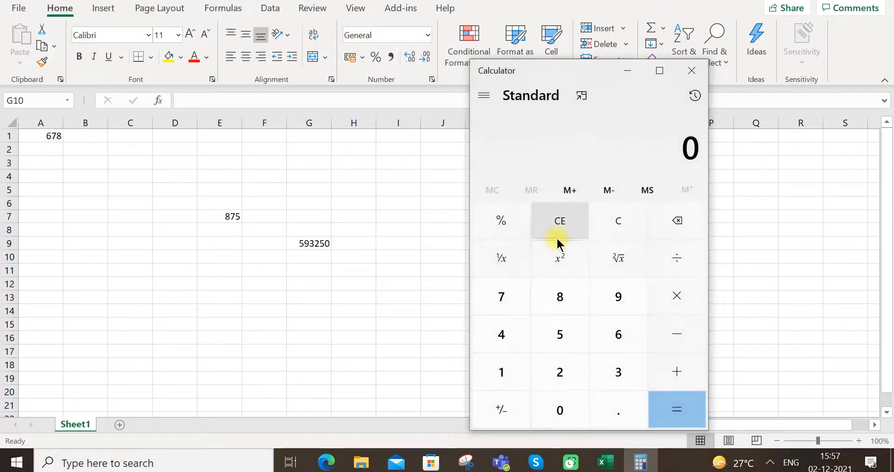
Step: Check the multiplication by calculating 678 × 875, and return to the Excel worksheet
{"action": "type", "text": "6"}
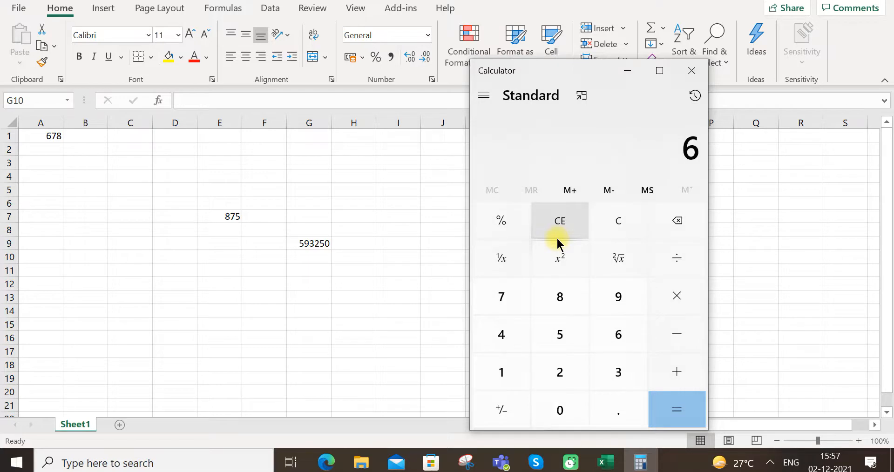
{"action": "type", "text": "78"}
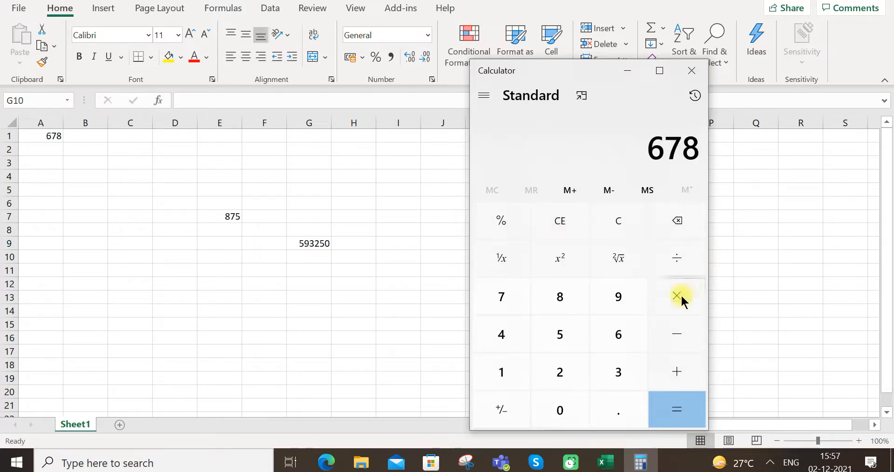
{"action": "left_click", "coordinate": [677, 300]}
{"action": "type", "text": "8"}
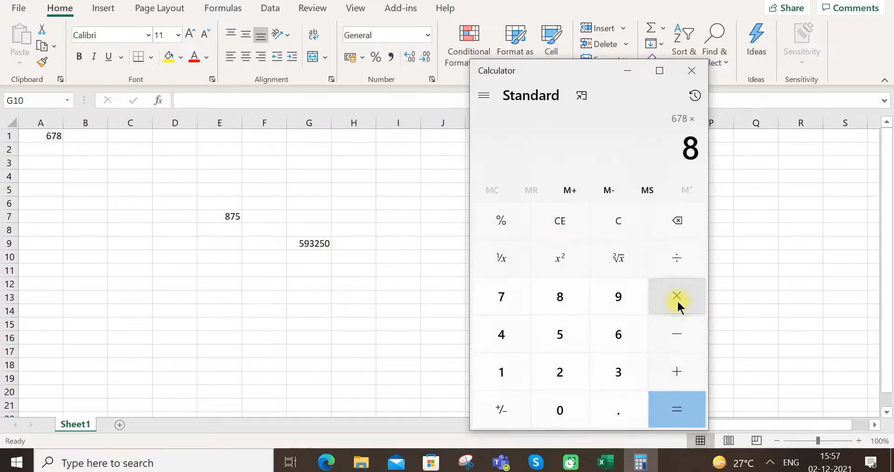
{"action": "type", "text": "75"}
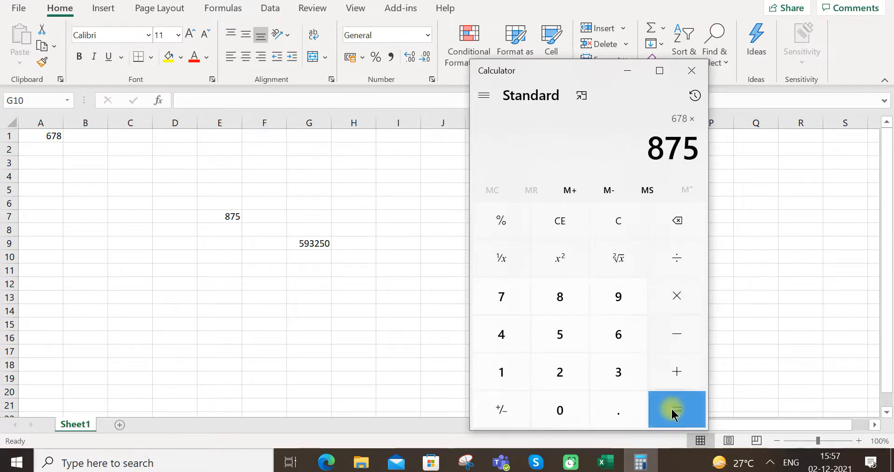
{"action": "left_click", "coordinate": [673, 413]}
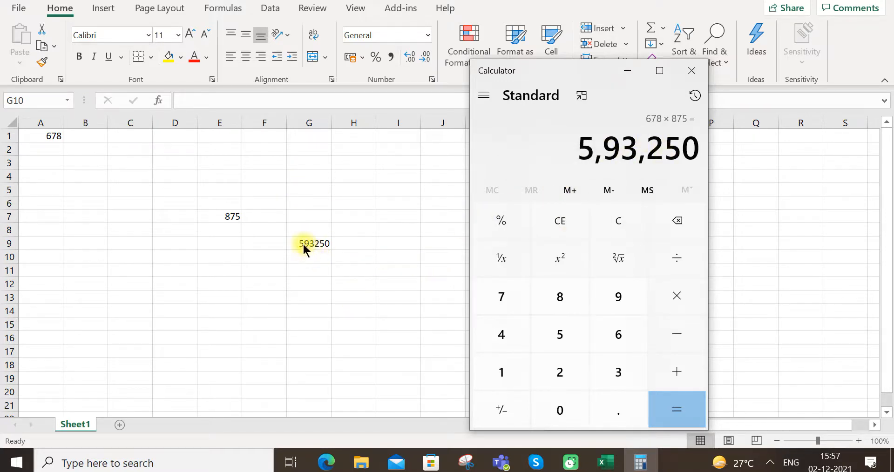
{"action": "left_click", "coordinate": [325, 253]}
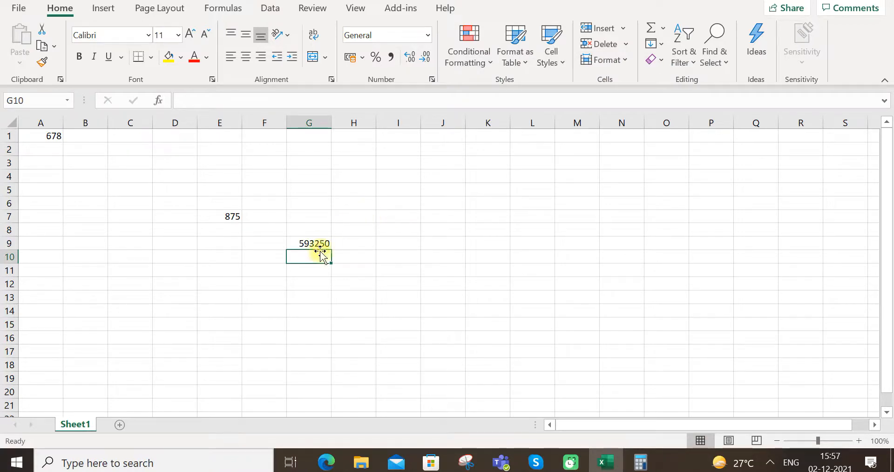
Step: Open the name of worksheet Sheet1 for editing
{"action": "double_click", "coordinate": [69, 424]}
{"action": "left_click", "coordinate": [207, 364]}
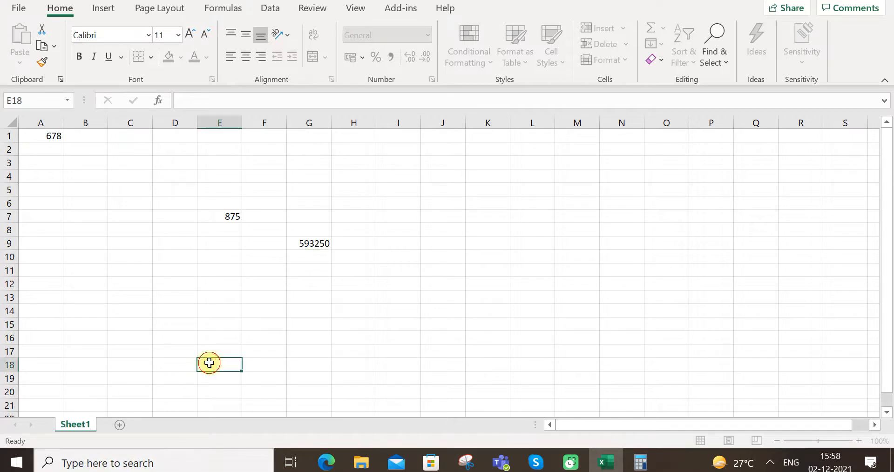
{"action": "double_click", "coordinate": [76, 422]}
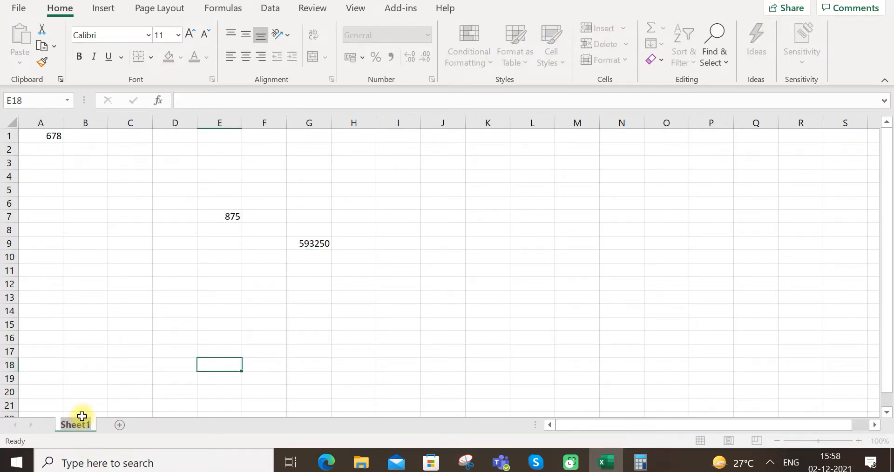
{"action": "type", "text": "pRAC"}
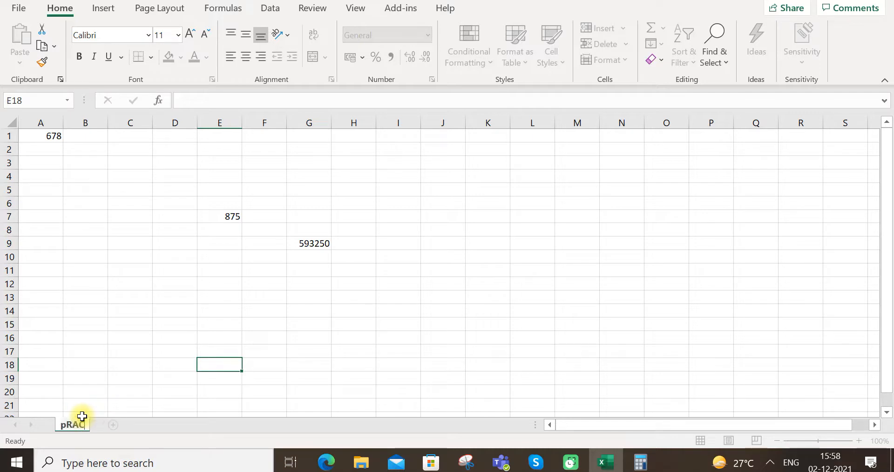
{"action": "type", "text": "TICE"}
{"action": "key", "text": "Return"}
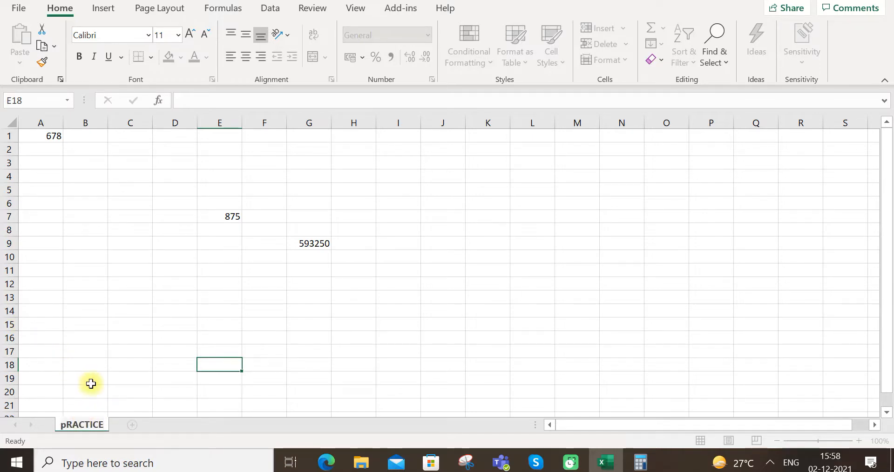
{"action": "key", "text": "BackSpace"}
{"action": "key", "text": "BackSpace"}
{"action": "key", "text": "BackSpace"}
{"action": "key", "text": "BackSpace"}
{"action": "key", "text": "BackSpace"}
{"action": "key", "text": "BackSpace"}
{"action": "key", "text": "BackSpace"}
{"action": "key", "text": "BackSpace"}
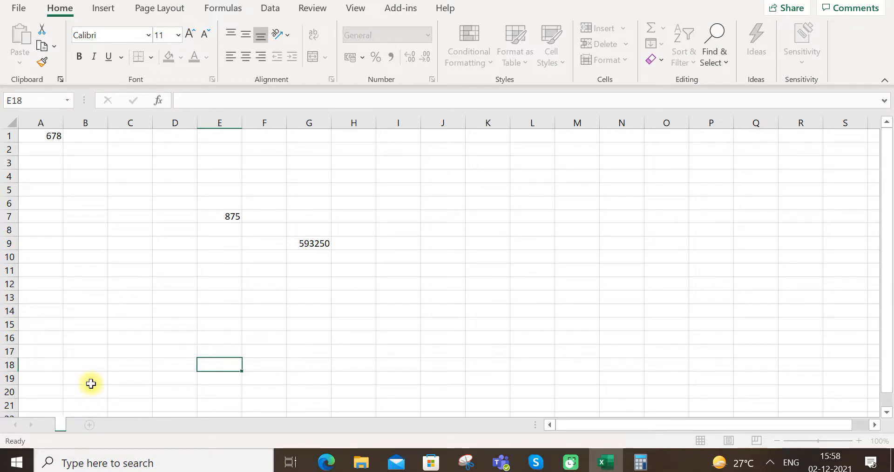
Step: Enter Practice as the worksheet's new name
{"action": "type", "text": "Practic"}
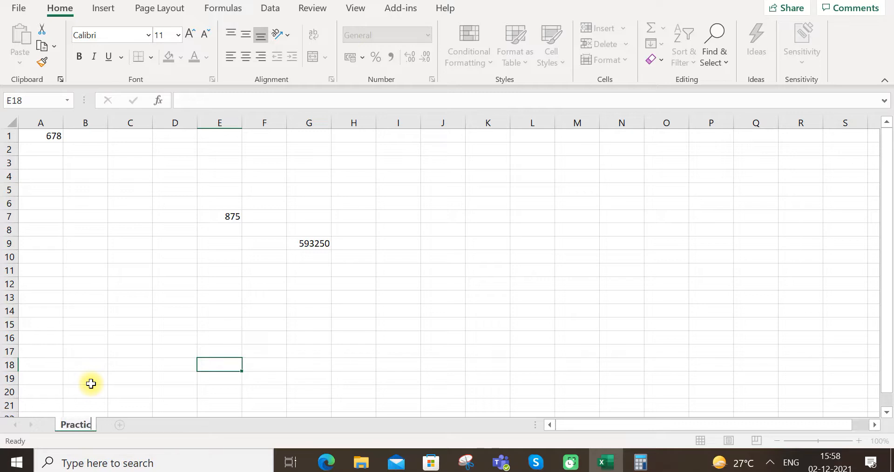
{"action": "type", "text": "e"}
Step: Add three new blank worksheets to the workbook and go back to the Practice sheet
{"action": "left_click", "coordinate": [120, 425]}
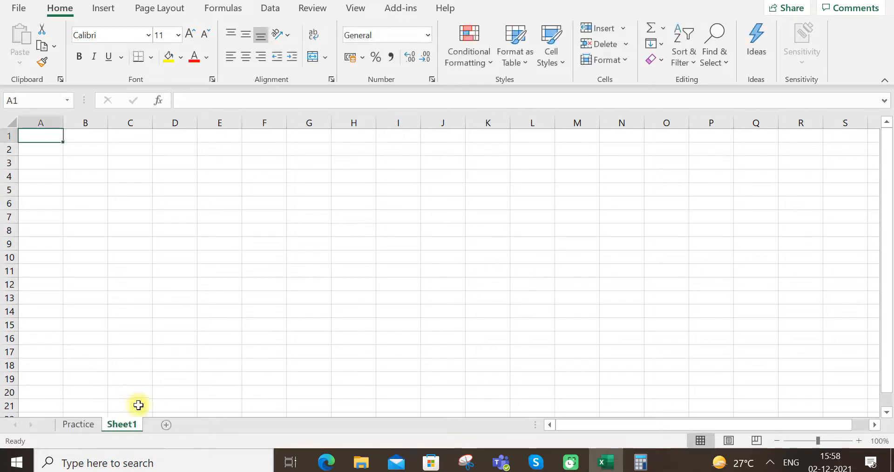
{"action": "left_click", "coordinate": [167, 426]}
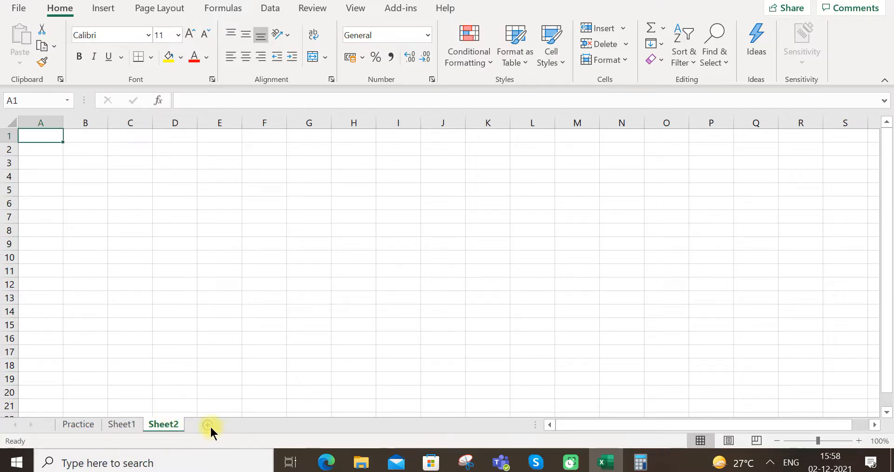
{"action": "left_click", "coordinate": [209, 425]}
{"action": "left_click", "coordinate": [88, 426]}
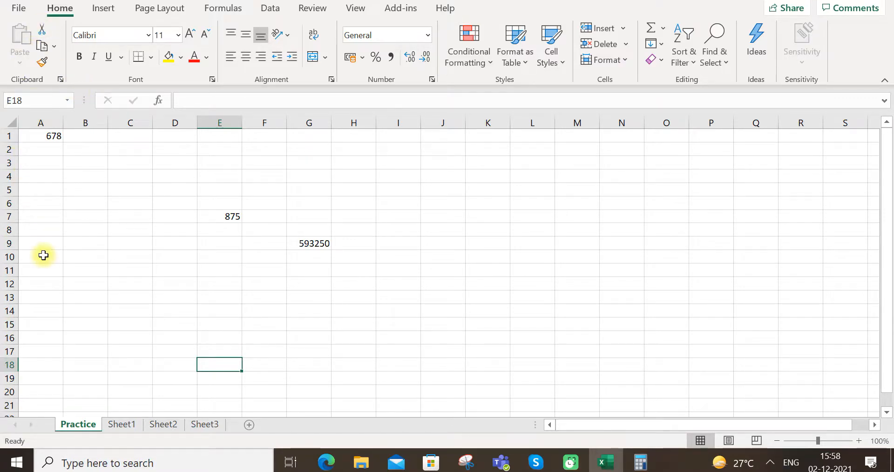
Step: Save the Test workbook under its existing name and close both the workbook and the Calculator
{"action": "left_click", "coordinate": [18, 9]}
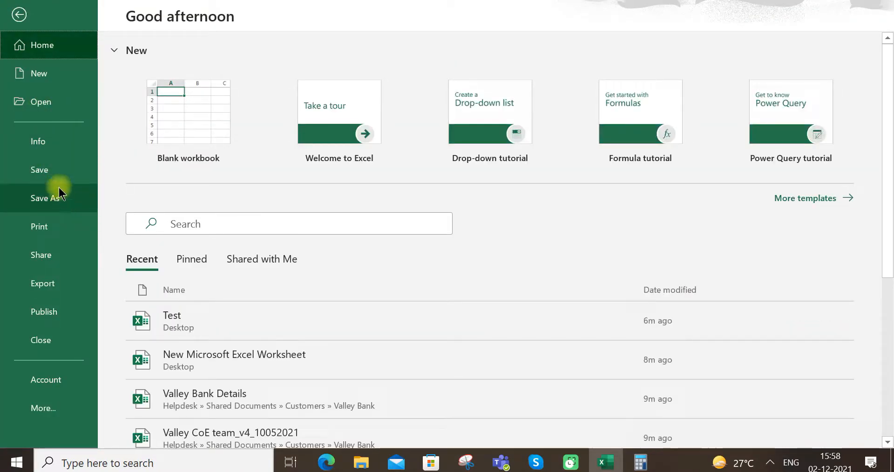
{"action": "left_click", "coordinate": [49, 204]}
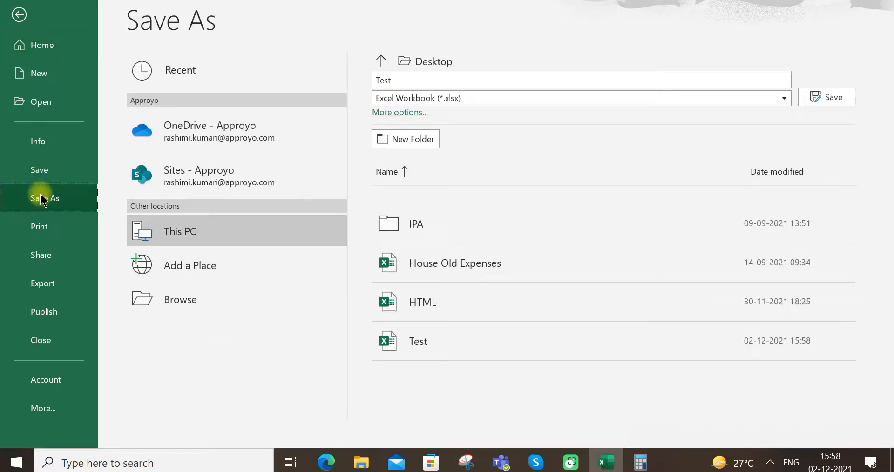
{"action": "left_click", "coordinate": [44, 179]}
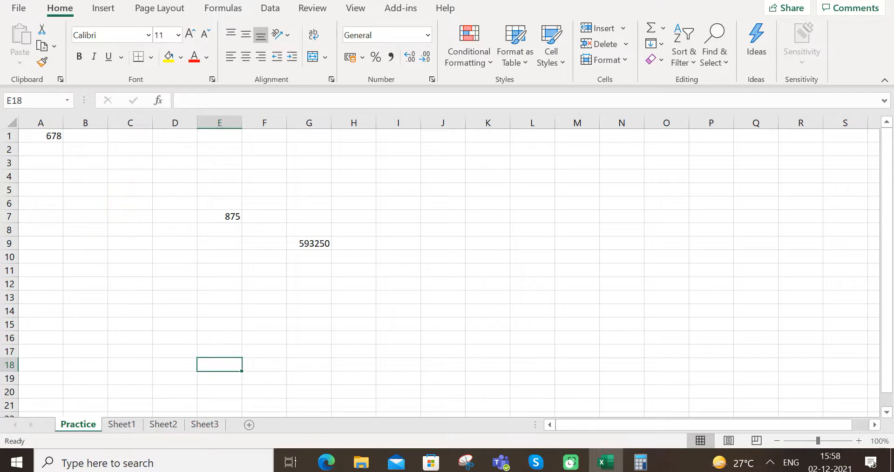
{"action": "left_click", "coordinate": [884, 0]}
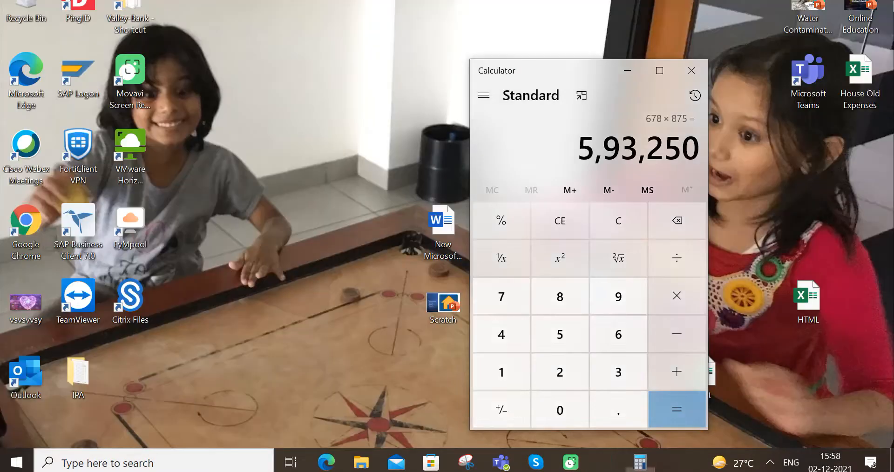
{"action": "left_click", "coordinate": [693, 68]}
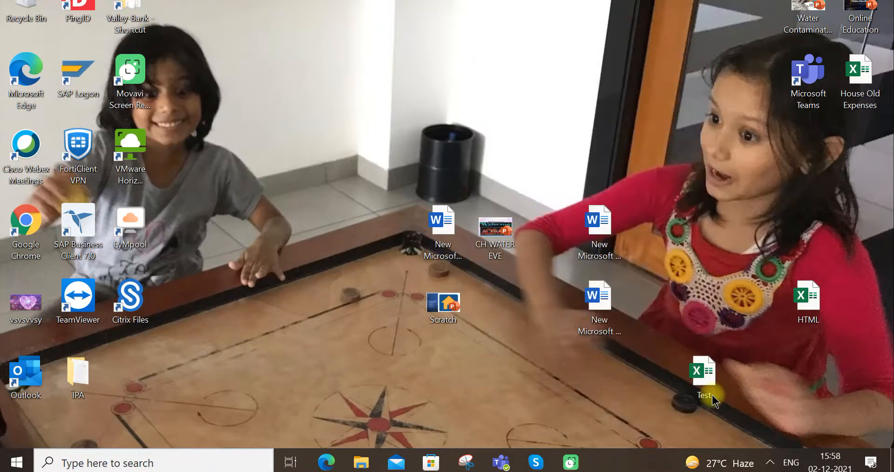
Step: Reopen the Test workbook from the desktop and check the saved contents of the Practice sheet
{"action": "double_click", "coordinate": [715, 393]}
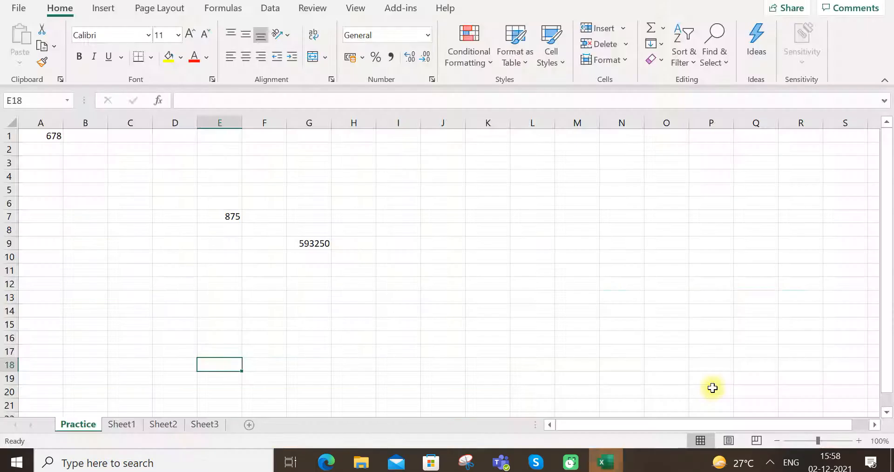
{"action": "scroll", "coordinate": [146, 249], "scroll_direction": "down", "scroll_amount": 2}
{"action": "scroll", "coordinate": [168, 247], "scroll_direction": "down", "scroll_amount": 3}
{"action": "scroll", "coordinate": [186, 270], "scroll_direction": "up", "scroll_amount": 5}
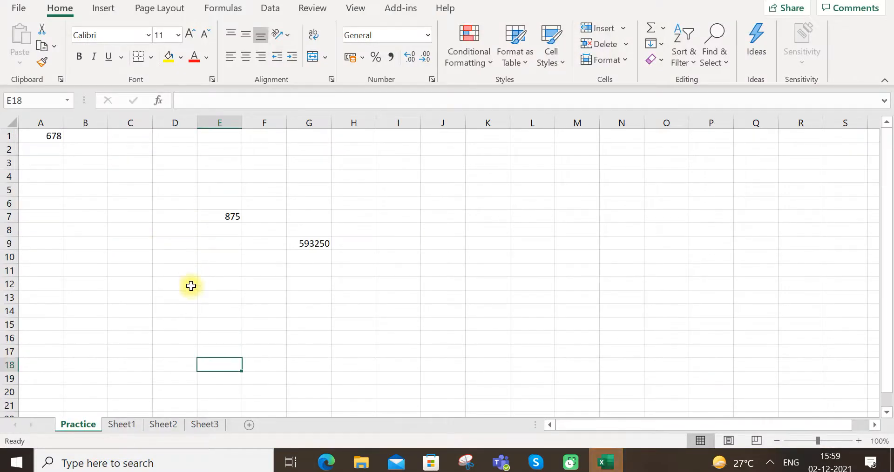